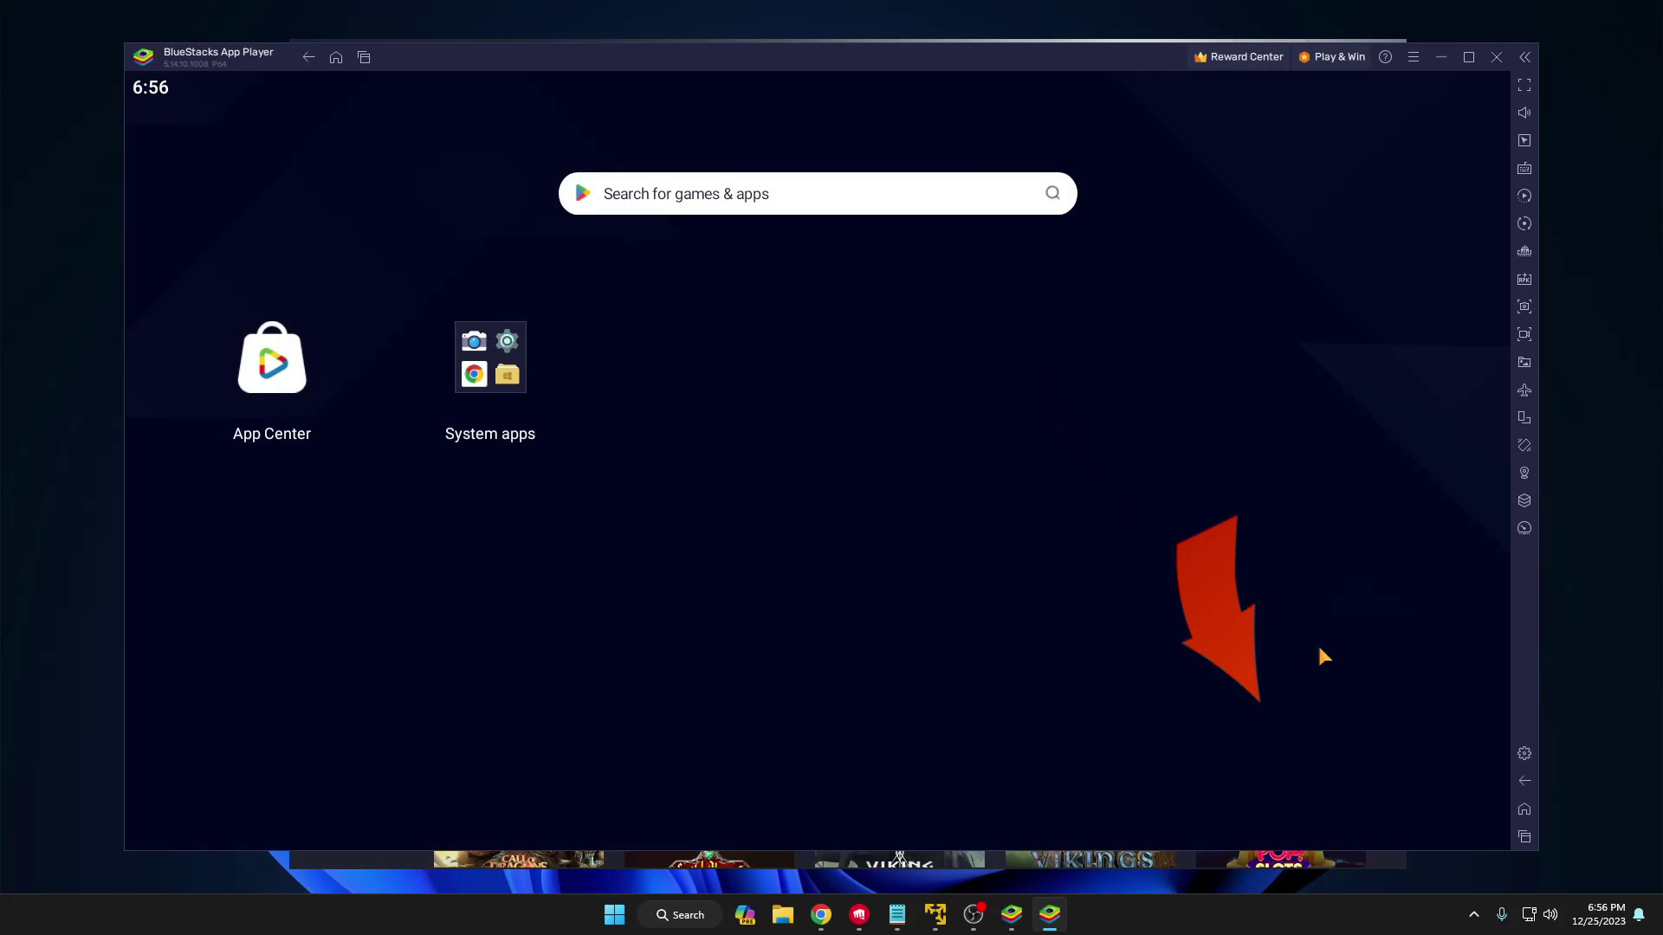
Open the emulator's Performance settings and keep CPU allocation at High (4 Cores)
click(1523, 754)
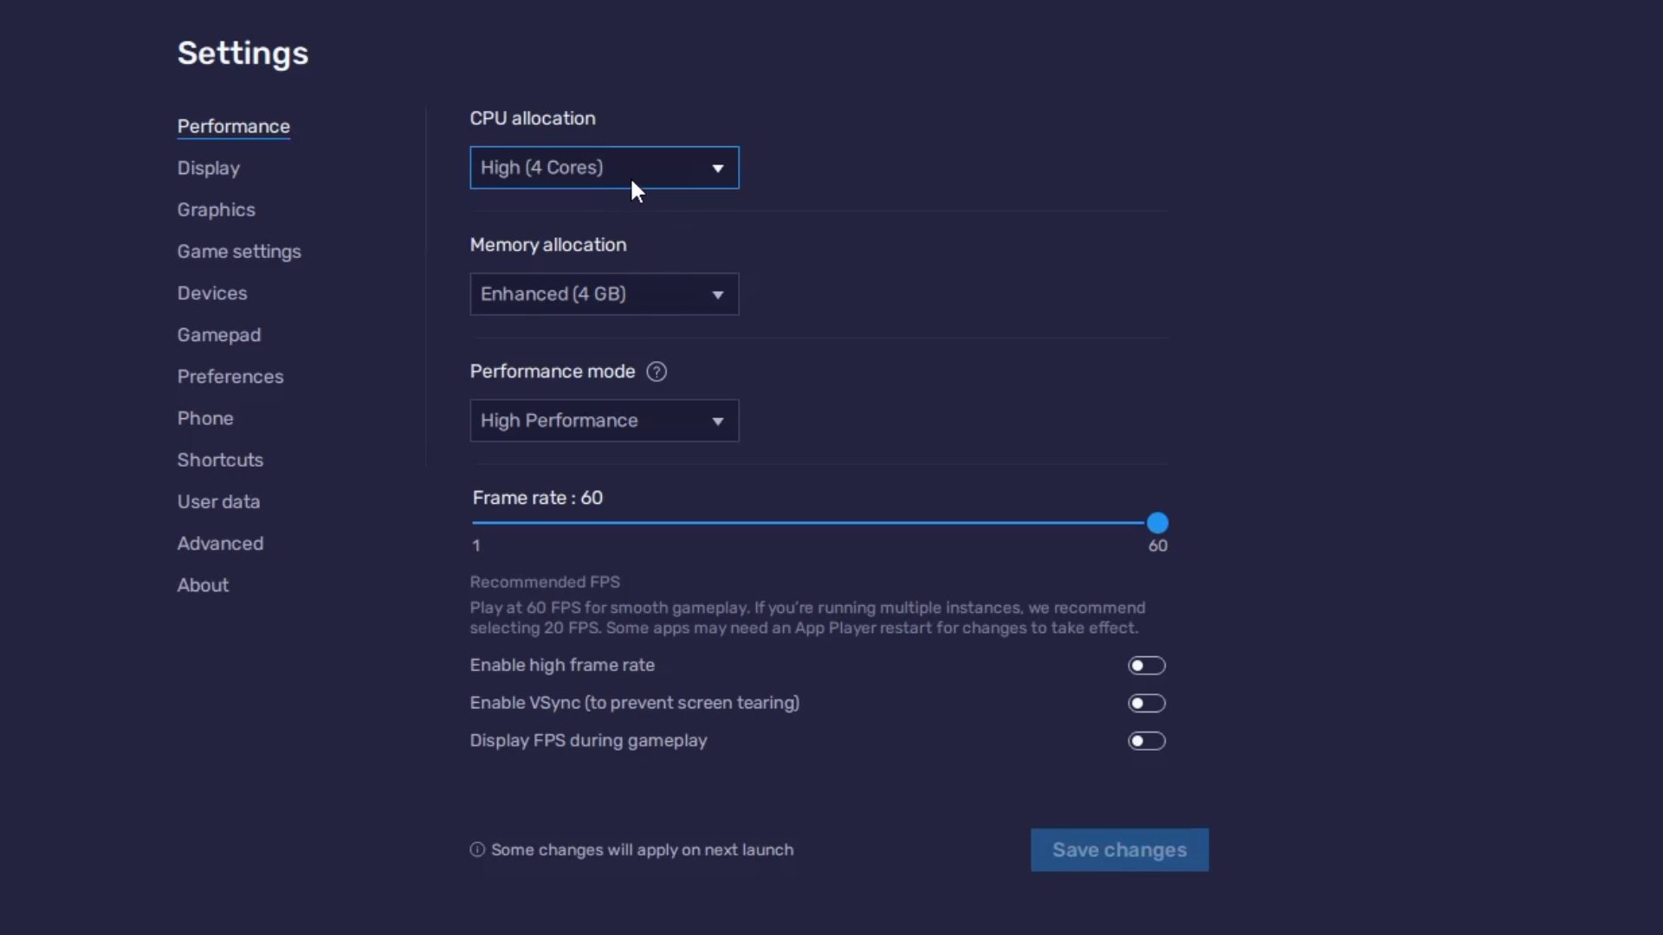
click(665, 163)
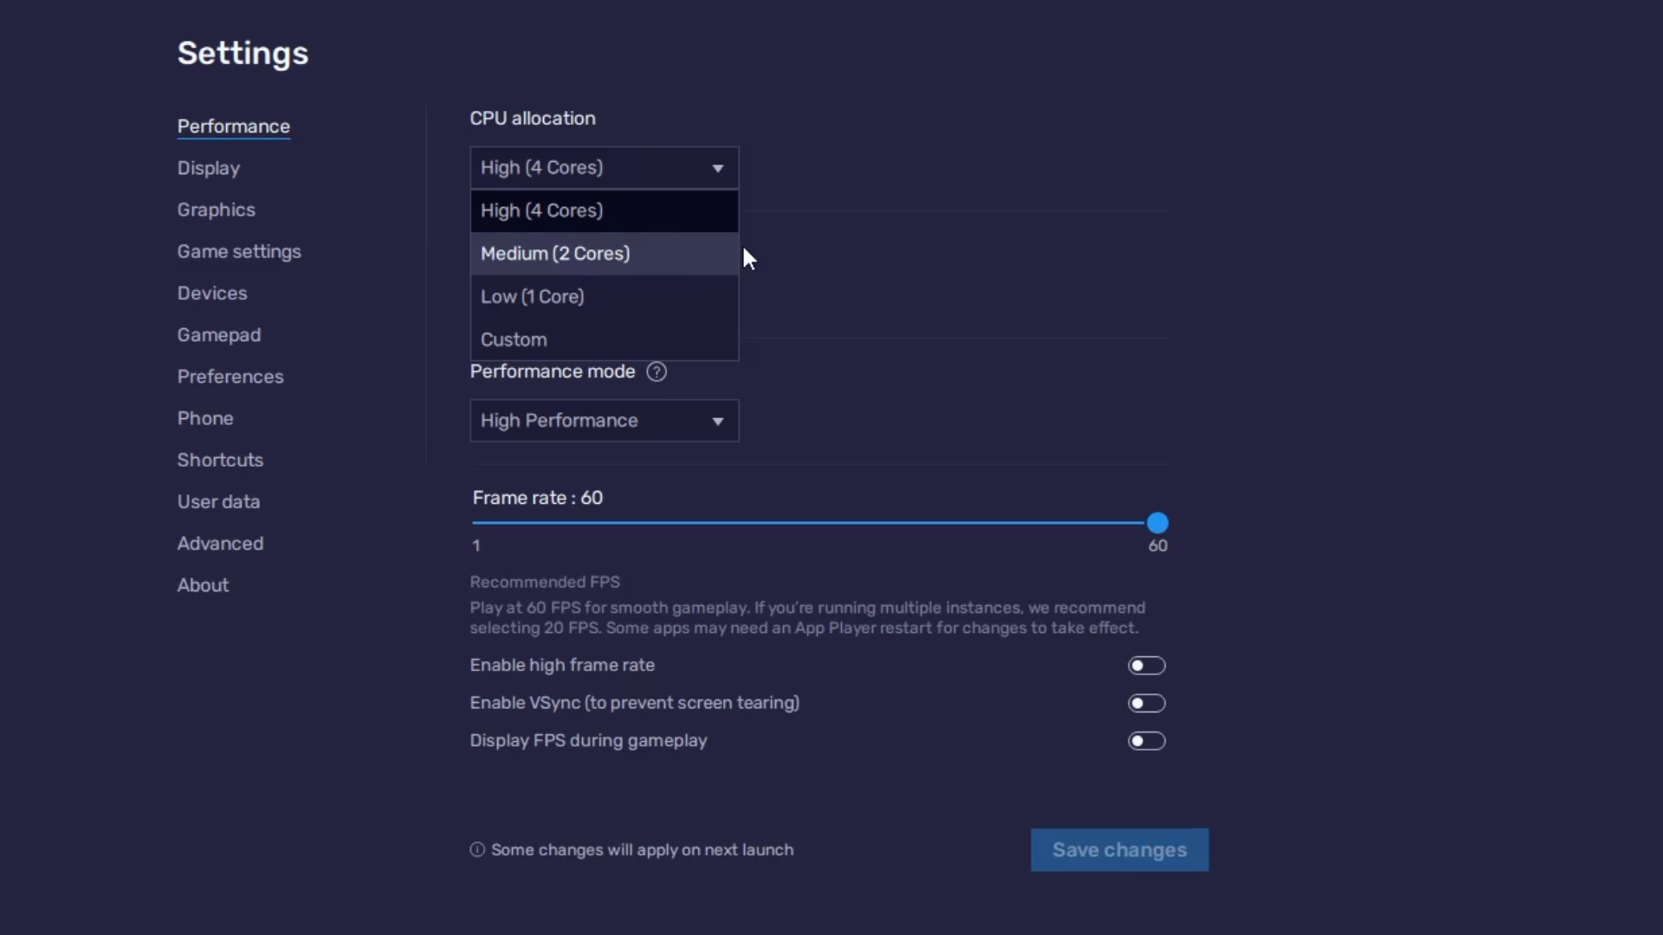
click(788, 258)
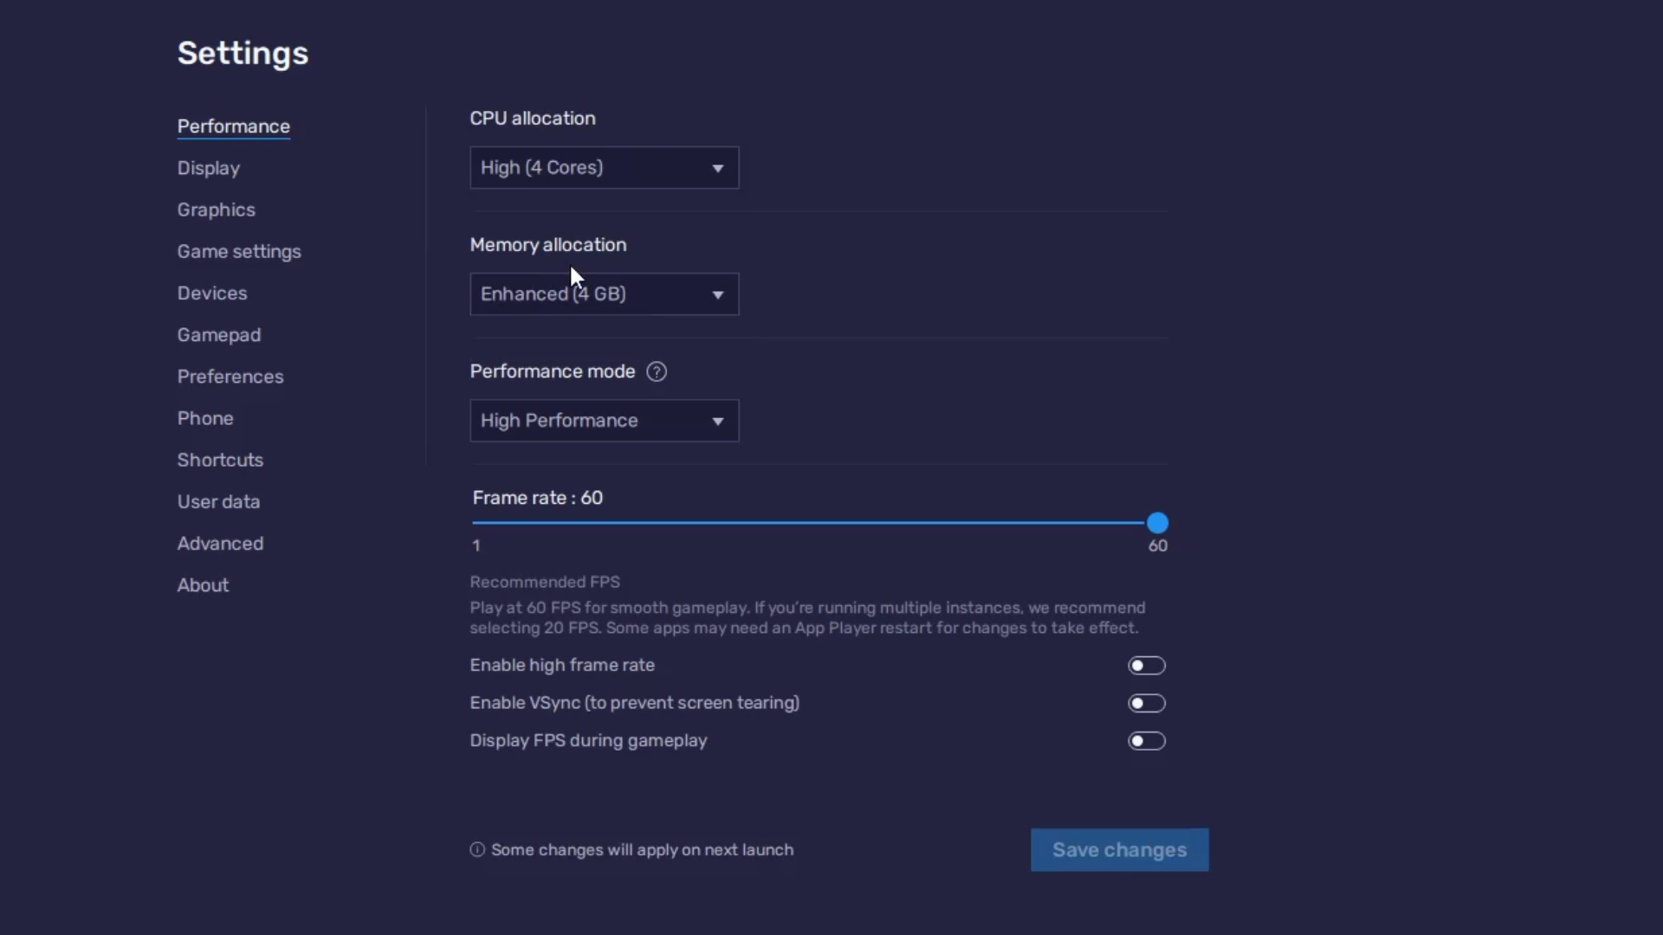
Try High (8 GB) memory allocation, then revert it to Enhanced (4 GB)
click(652, 314)
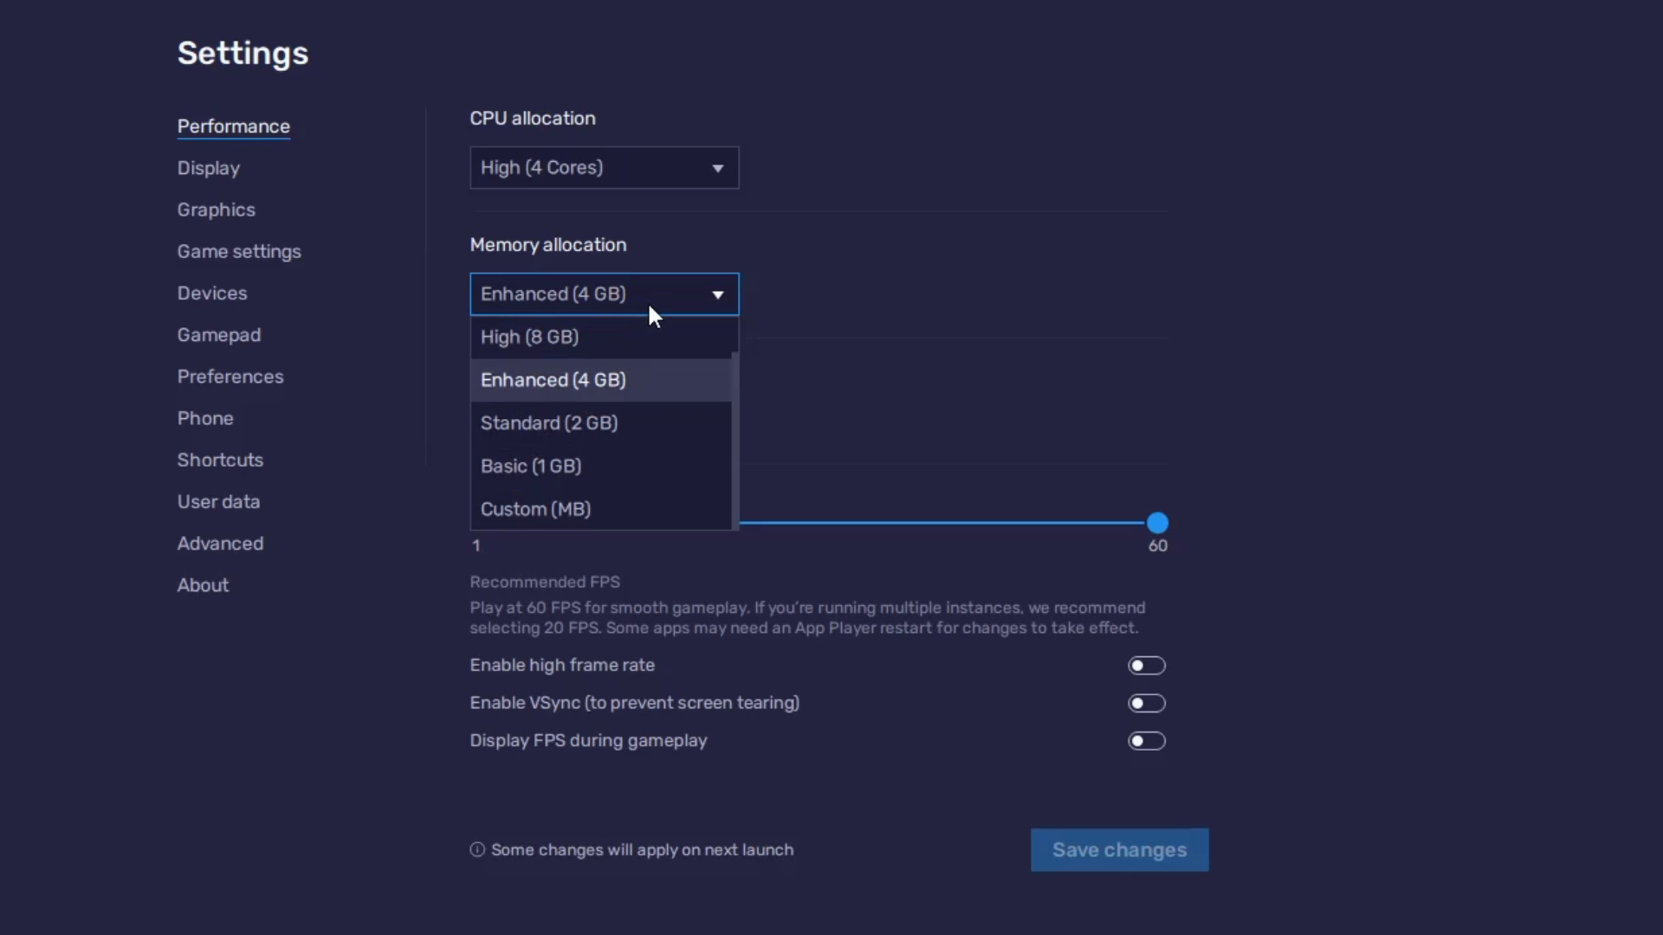
click(570, 340)
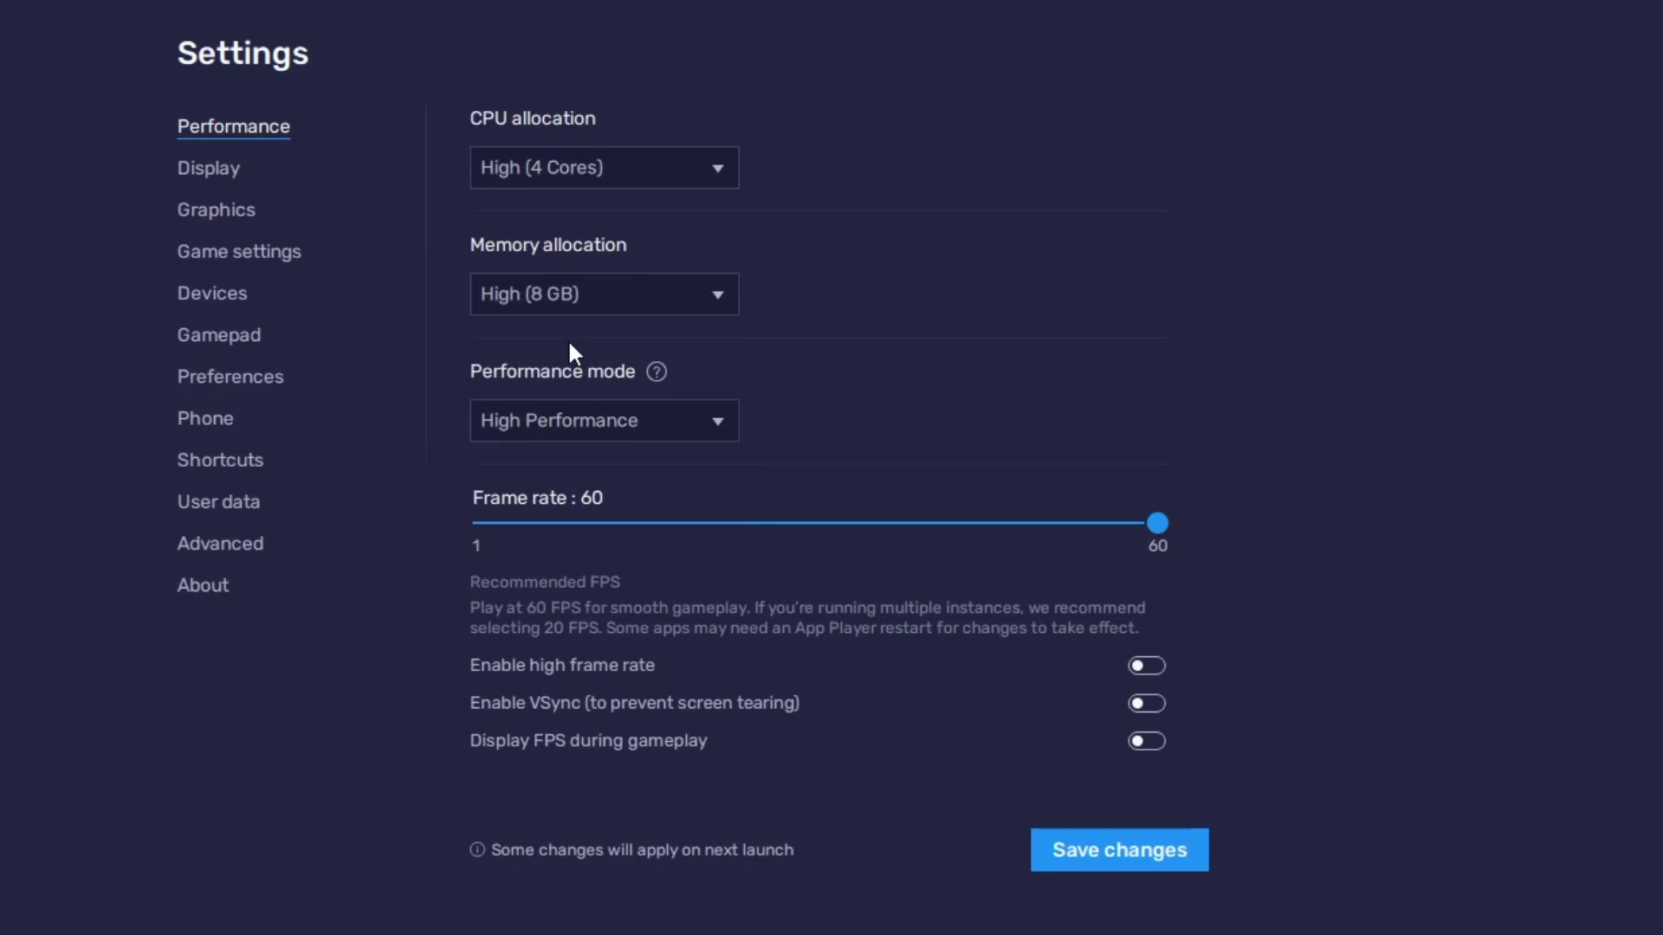
click(615, 297)
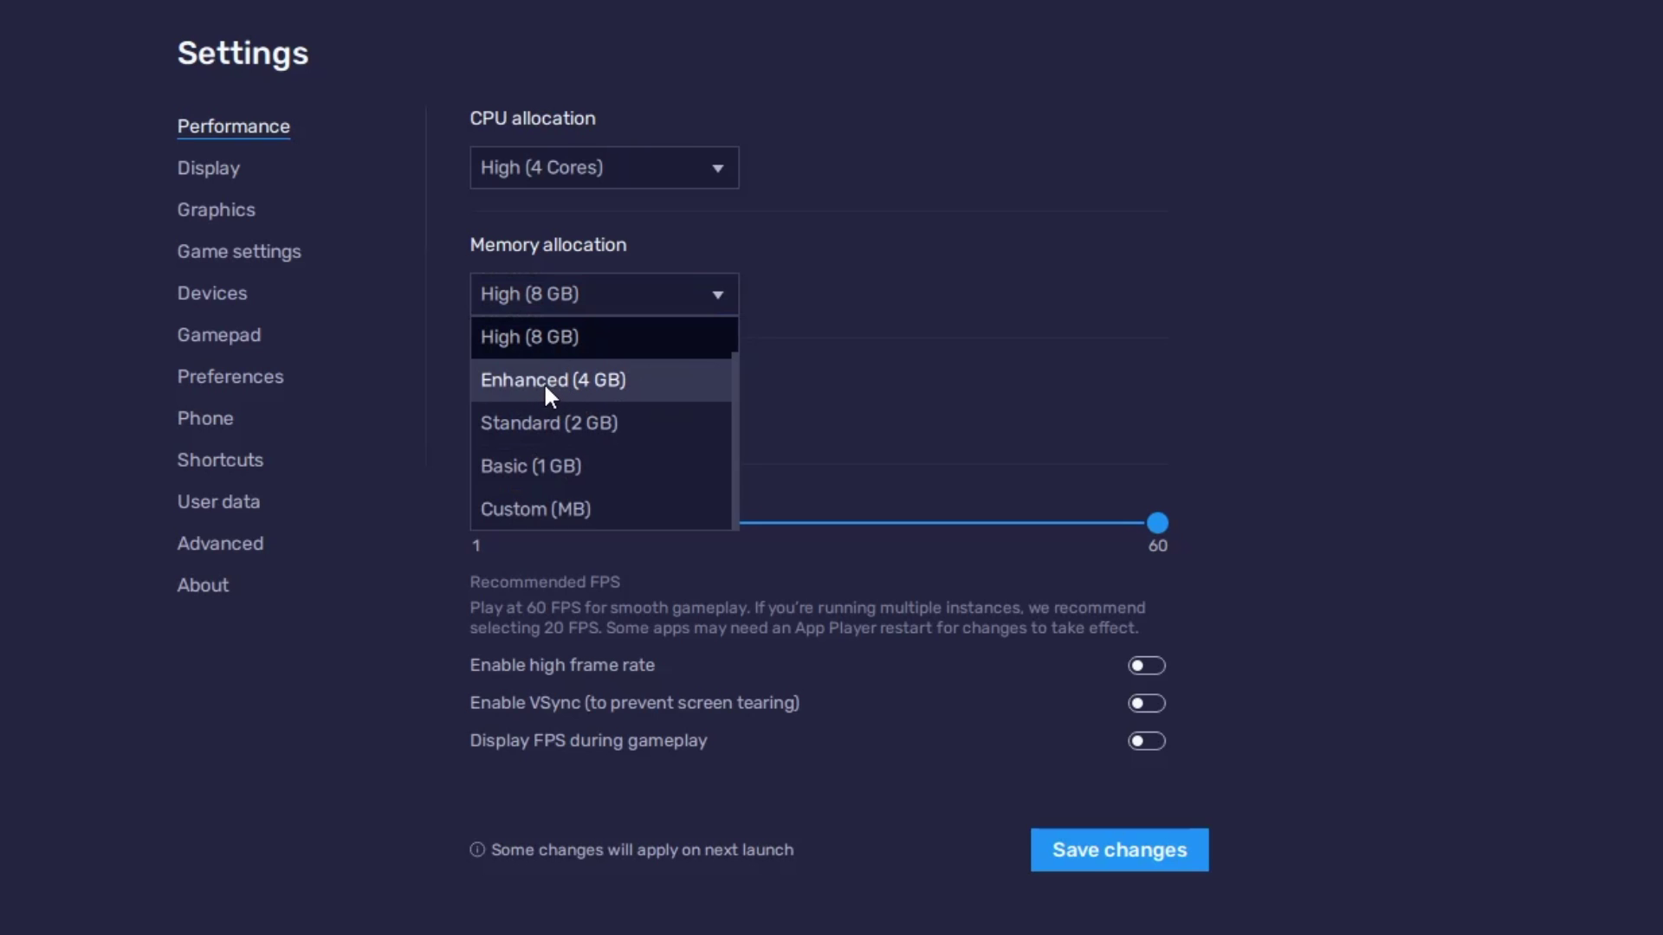
click(594, 392)
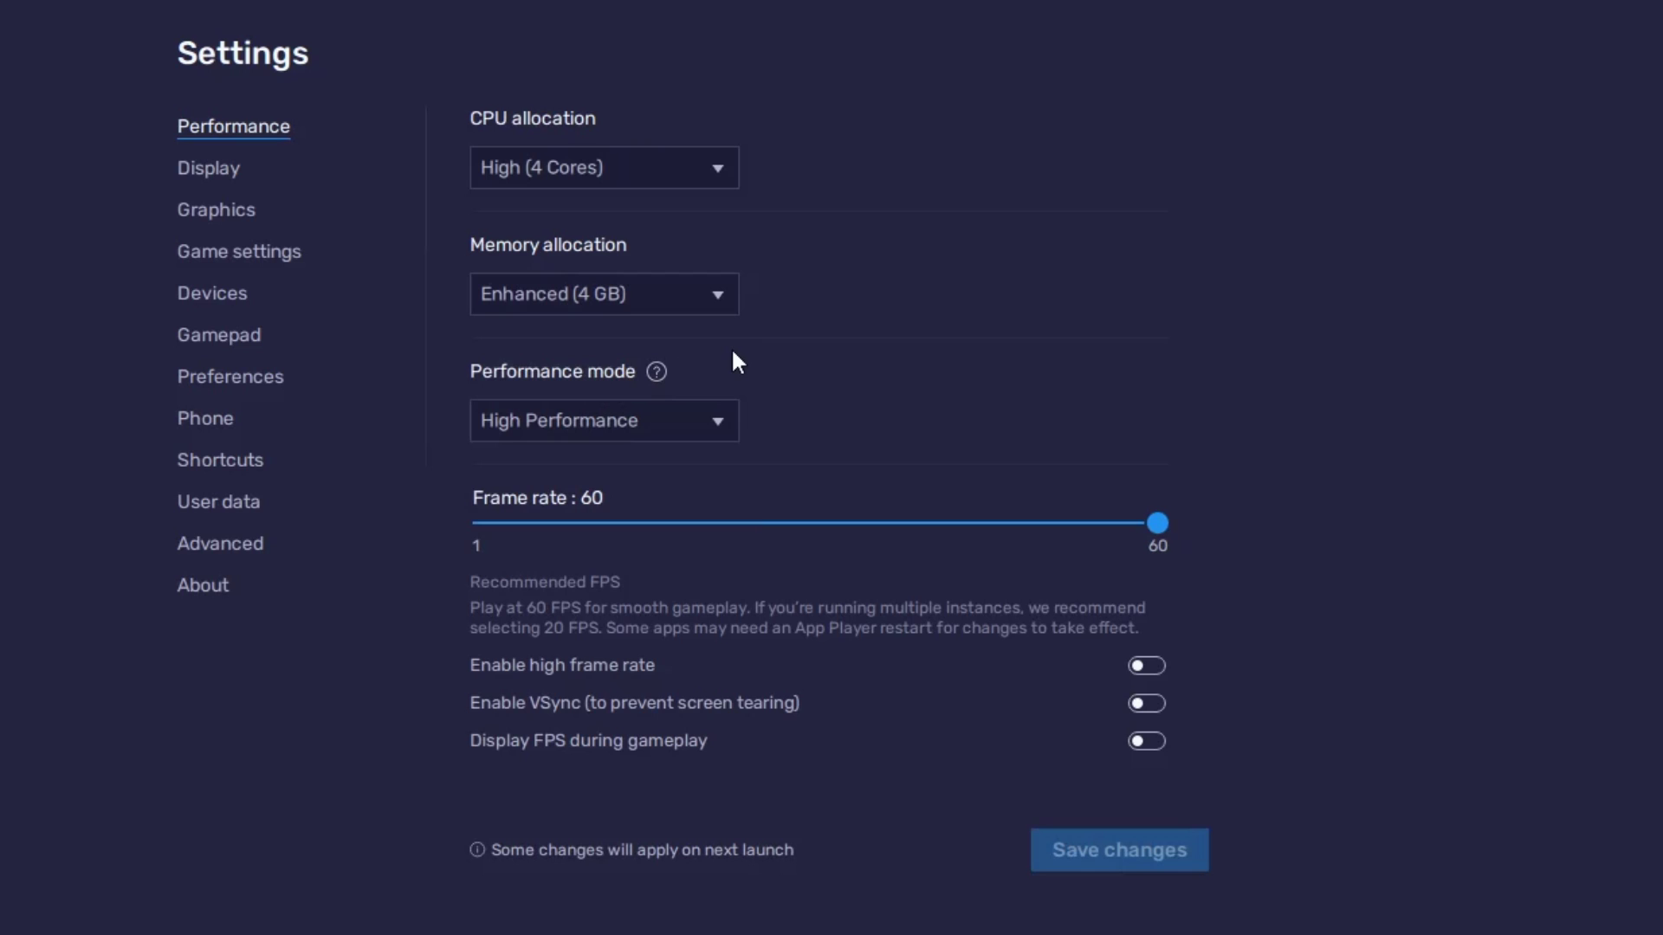
click(693, 307)
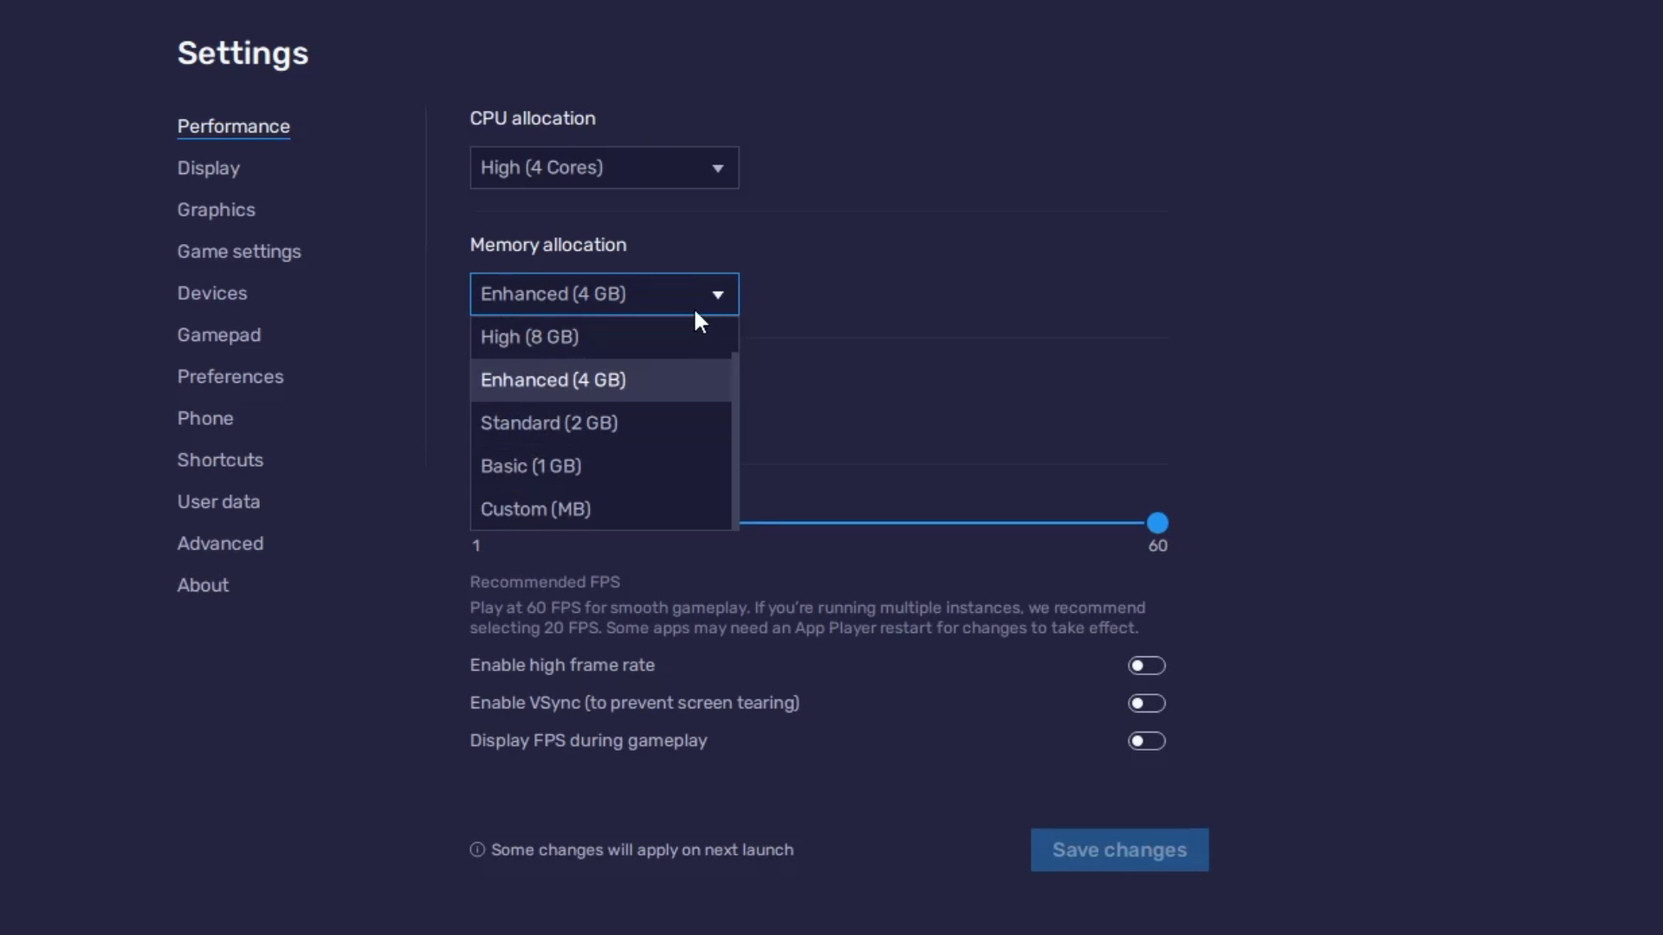
click(620, 392)
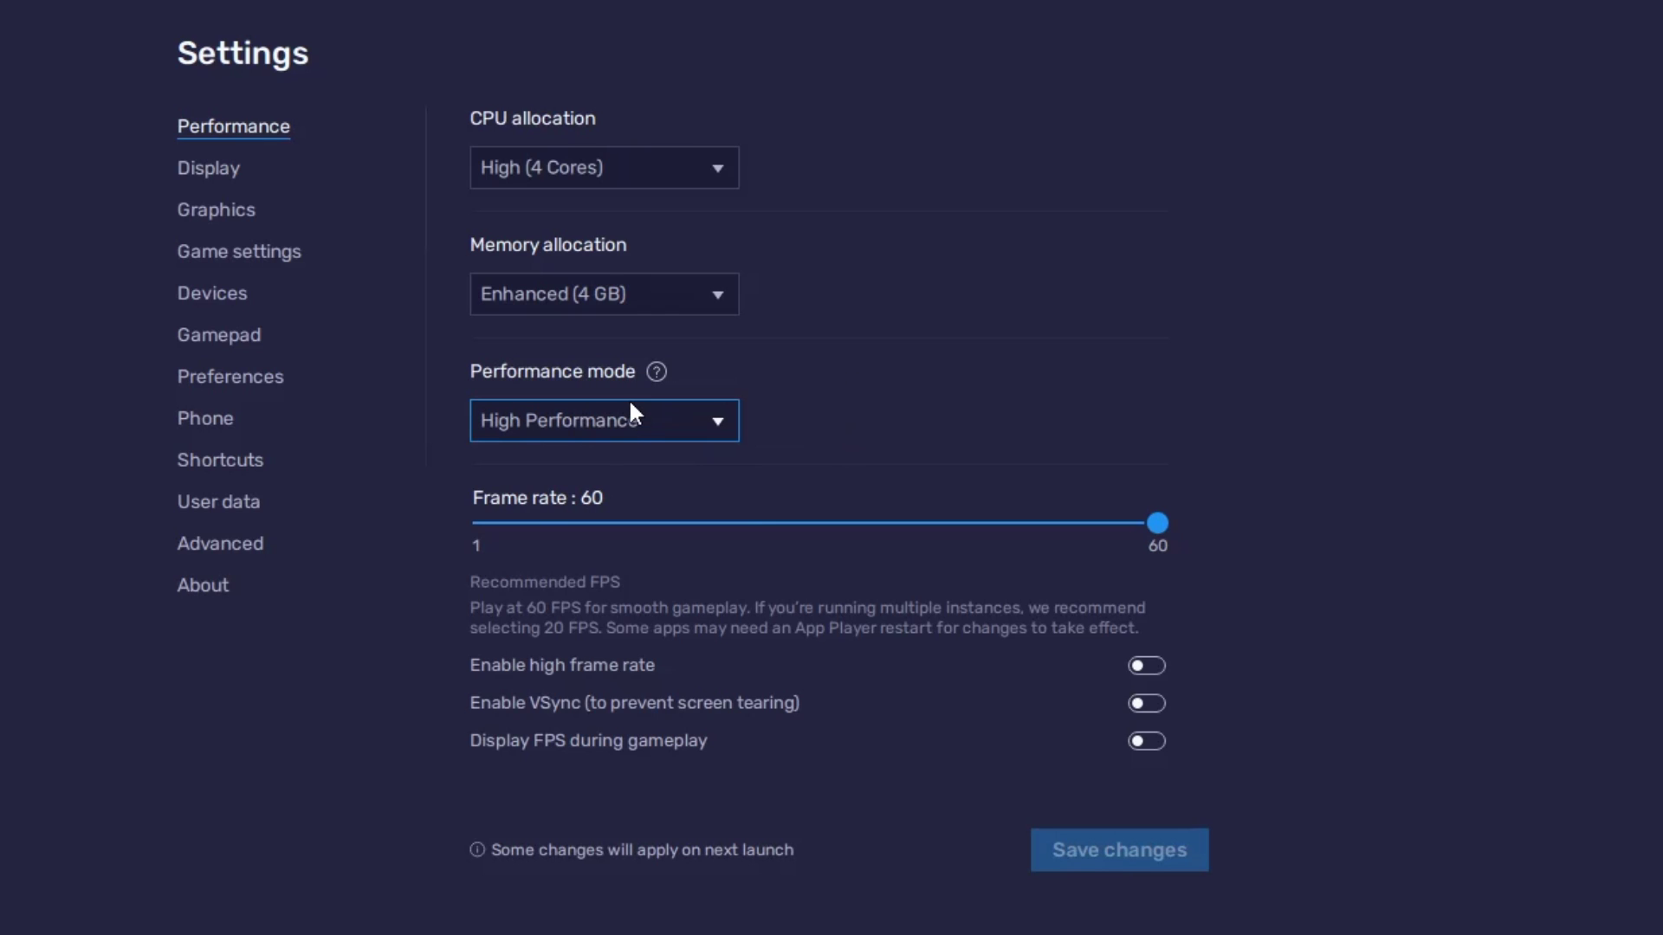
click(674, 429)
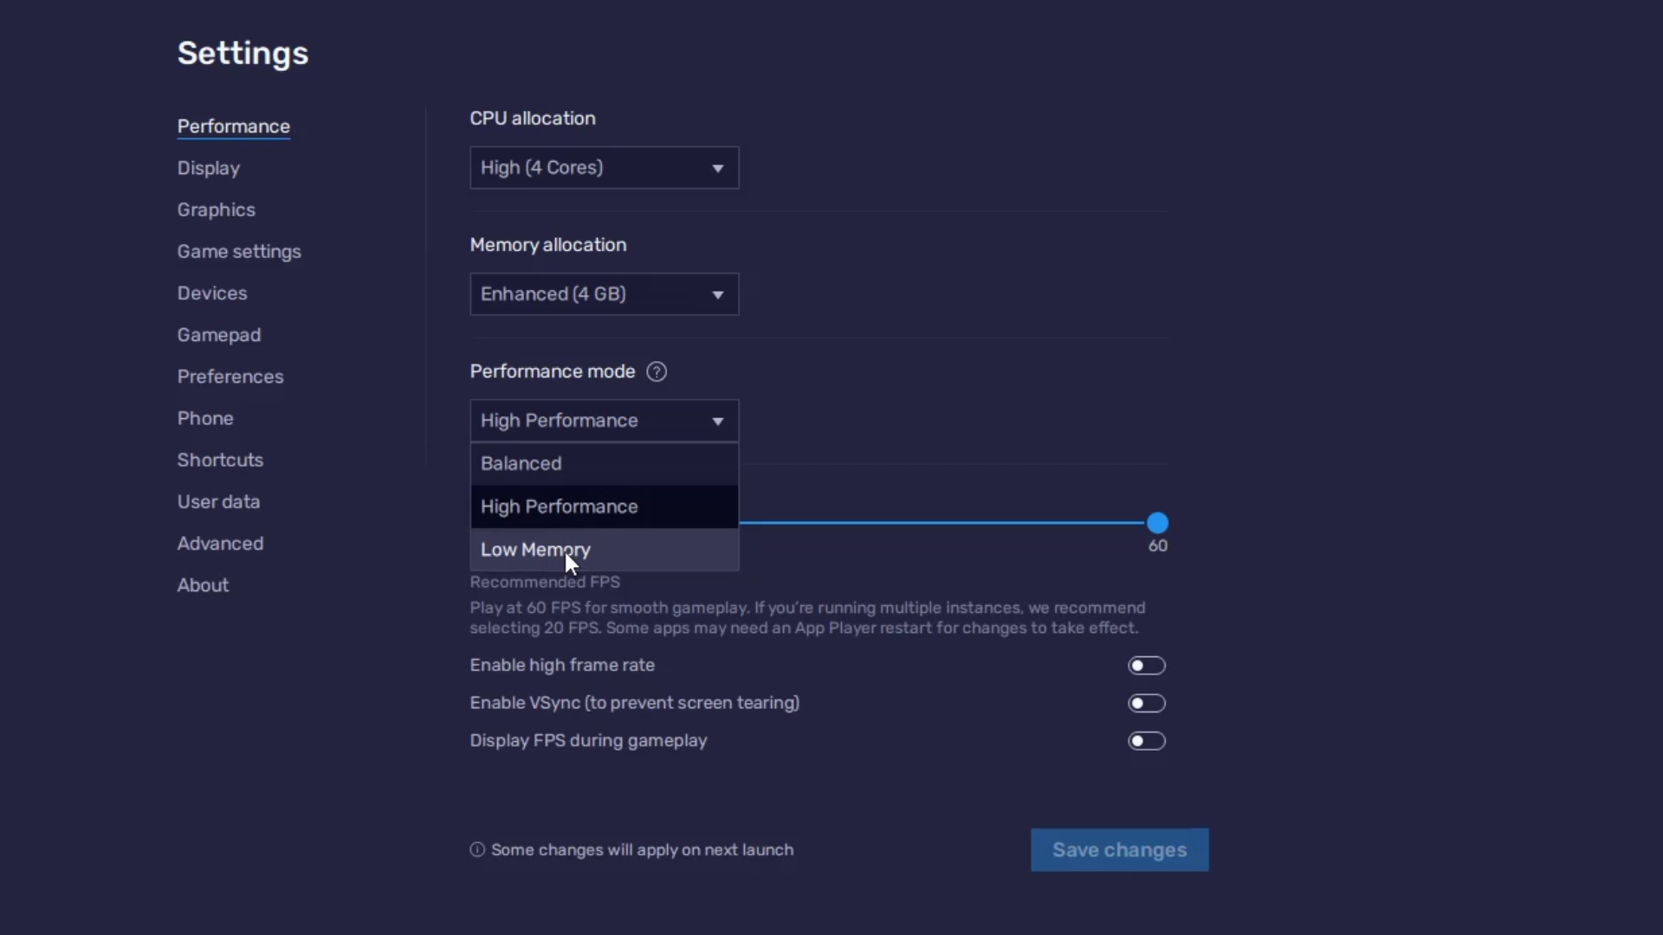
click(631, 504)
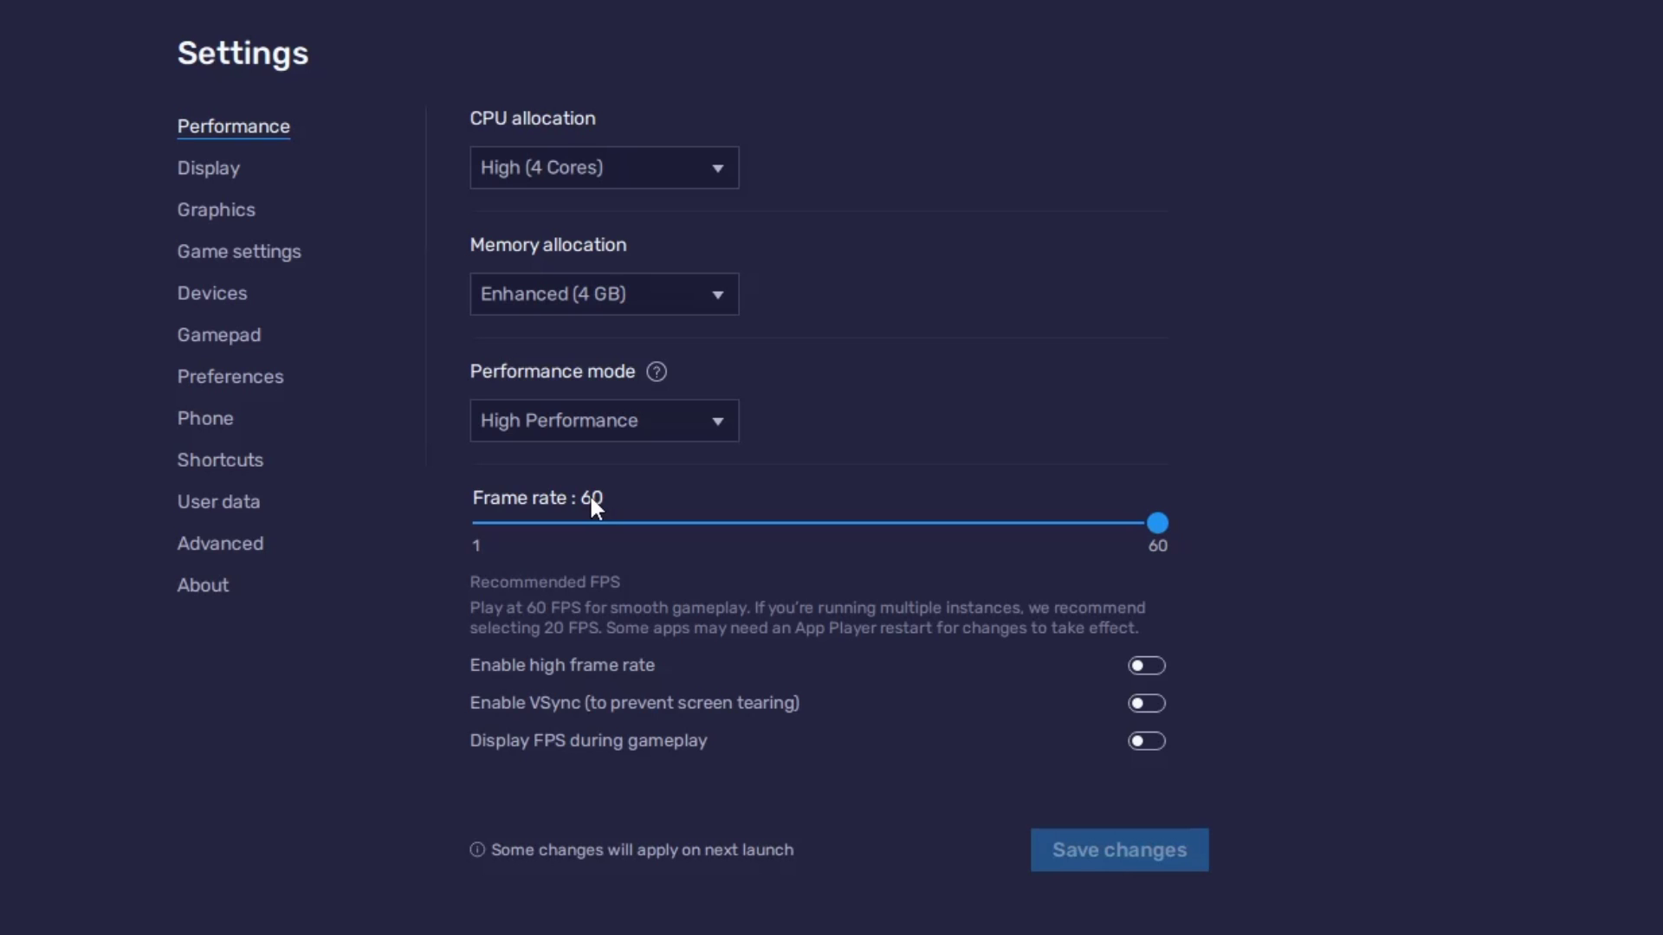
drag(1157, 523, 817, 525)
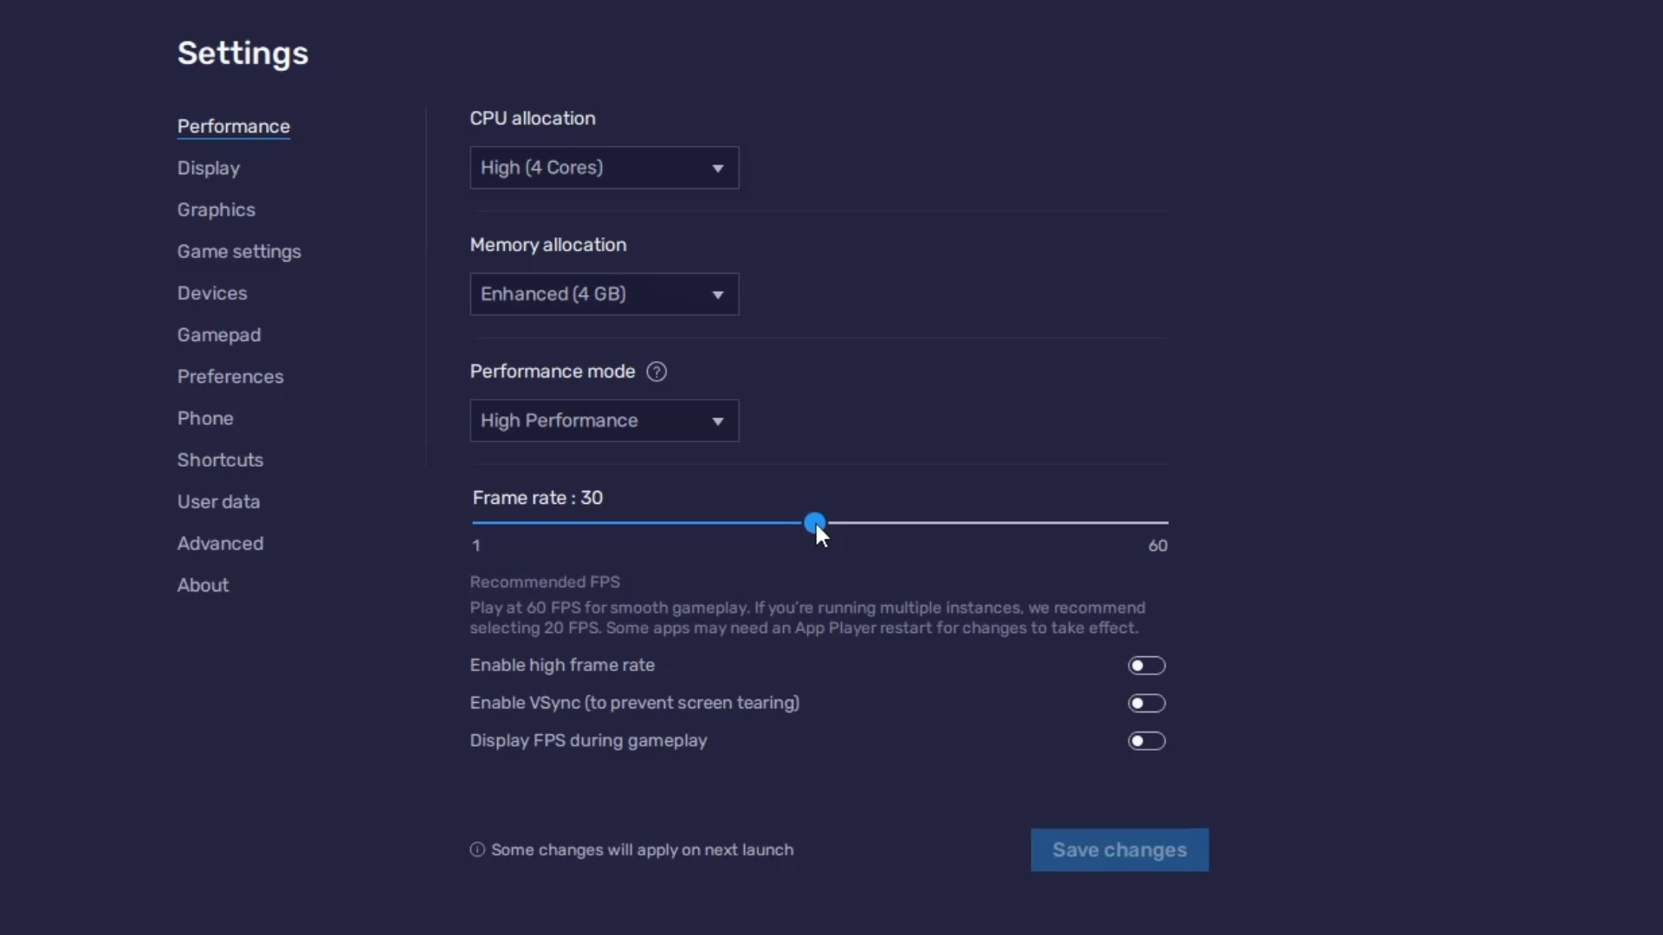
drag(816, 524, 823, 526)
drag(823, 525, 1160, 555)
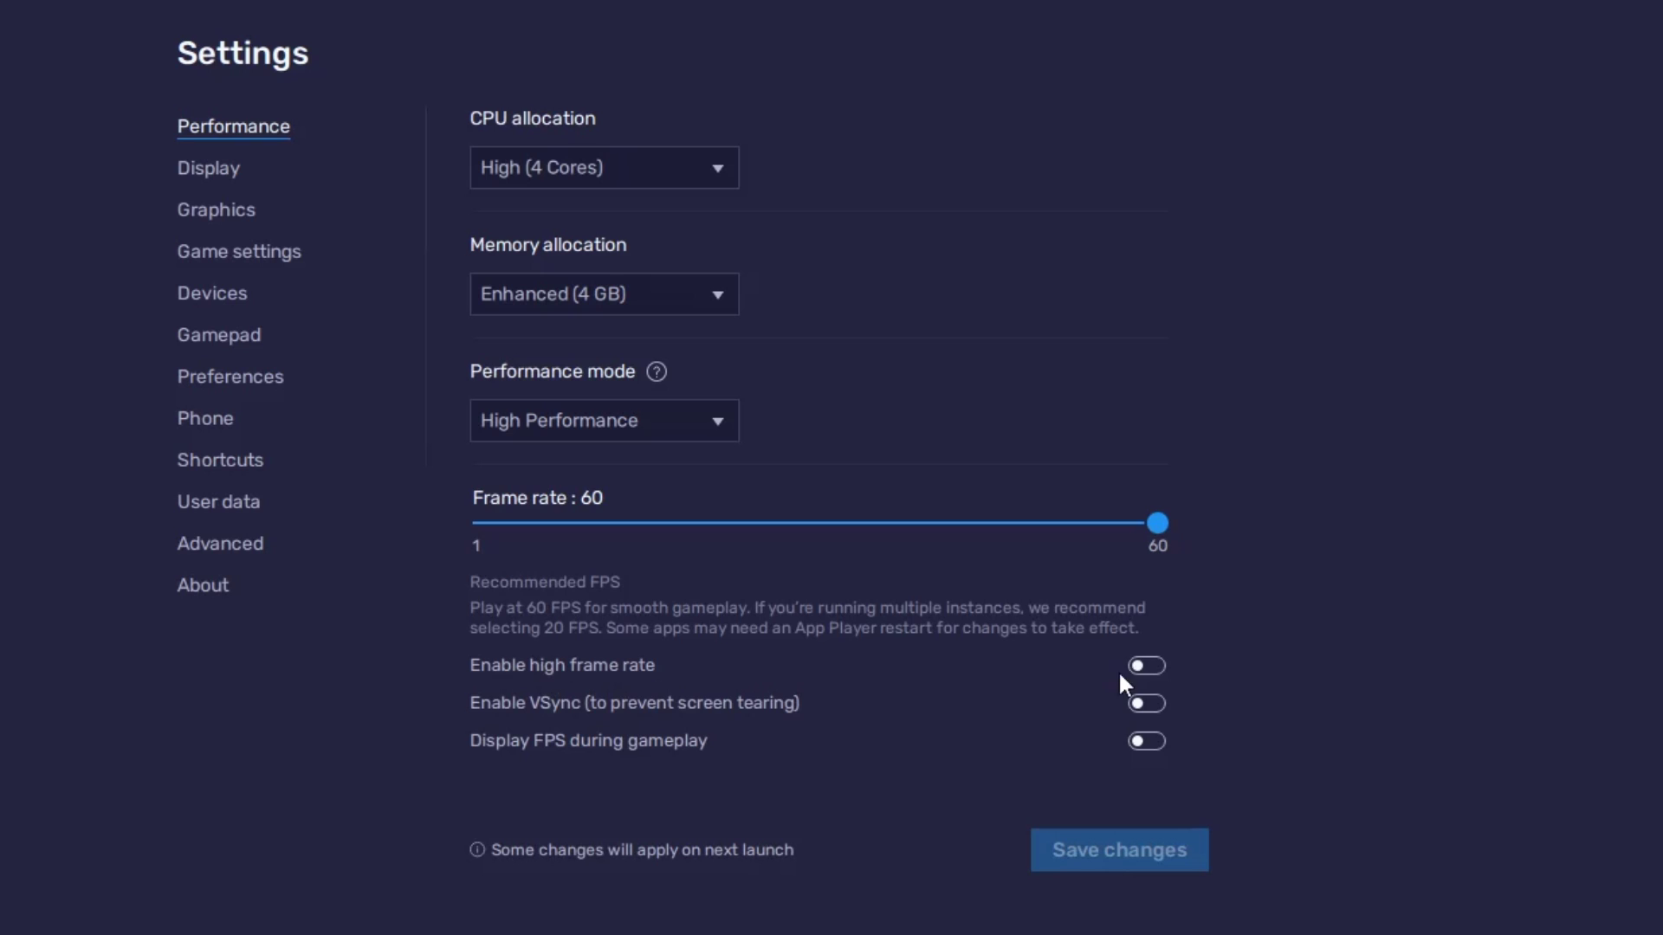
click(1155, 668)
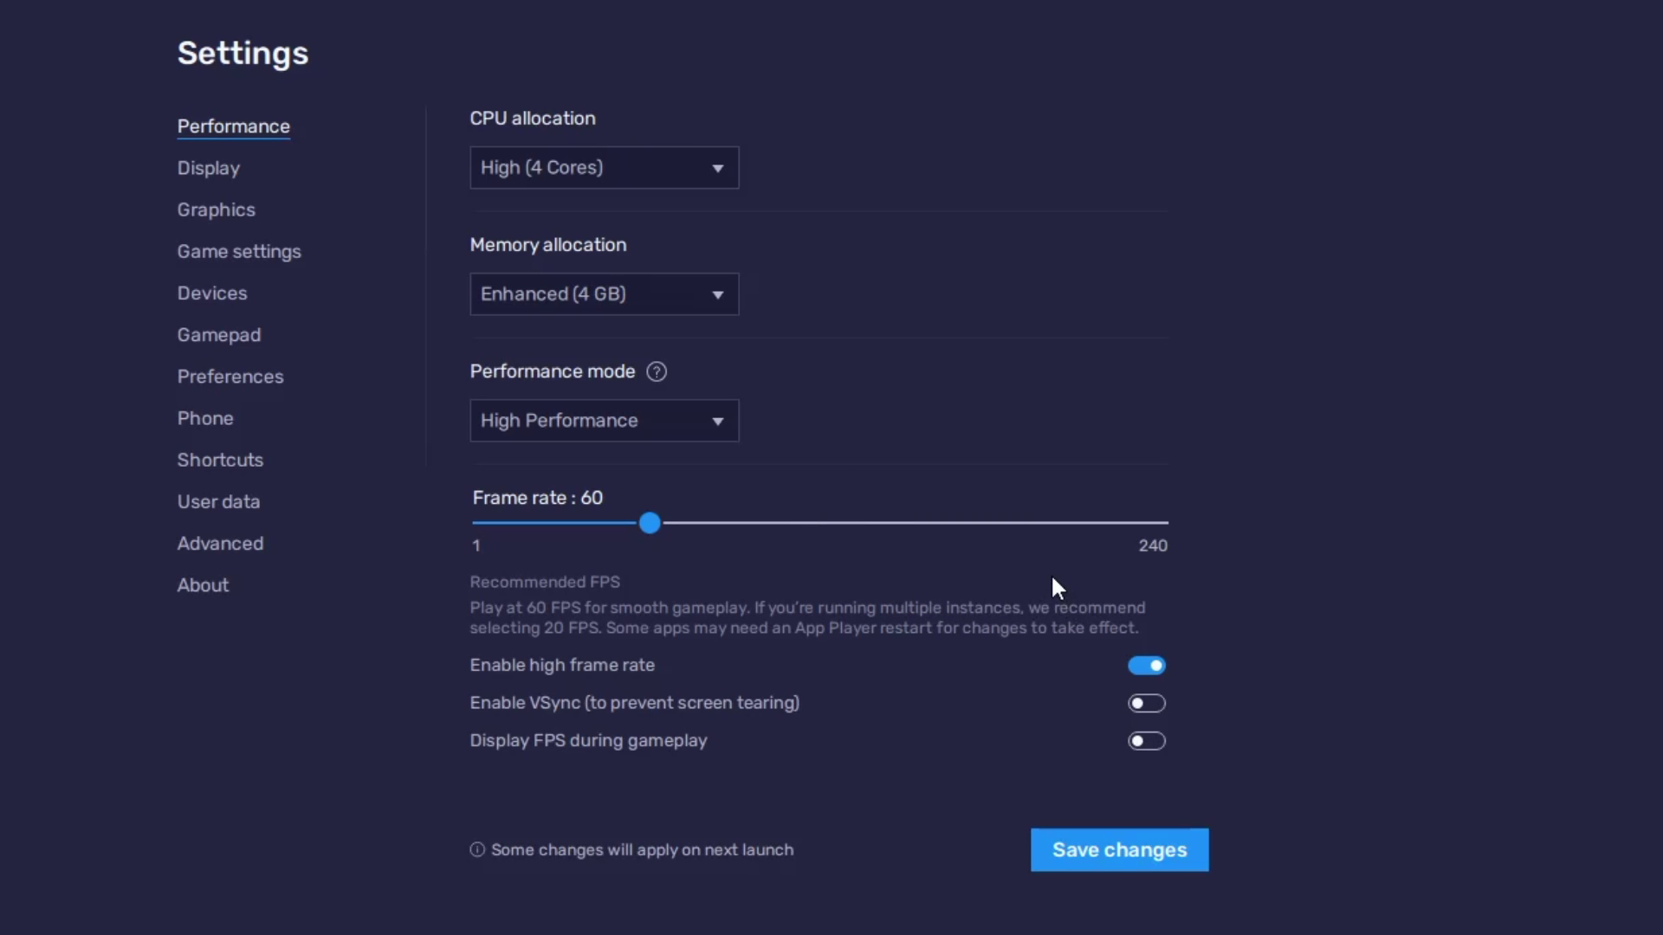
click(1147, 665)
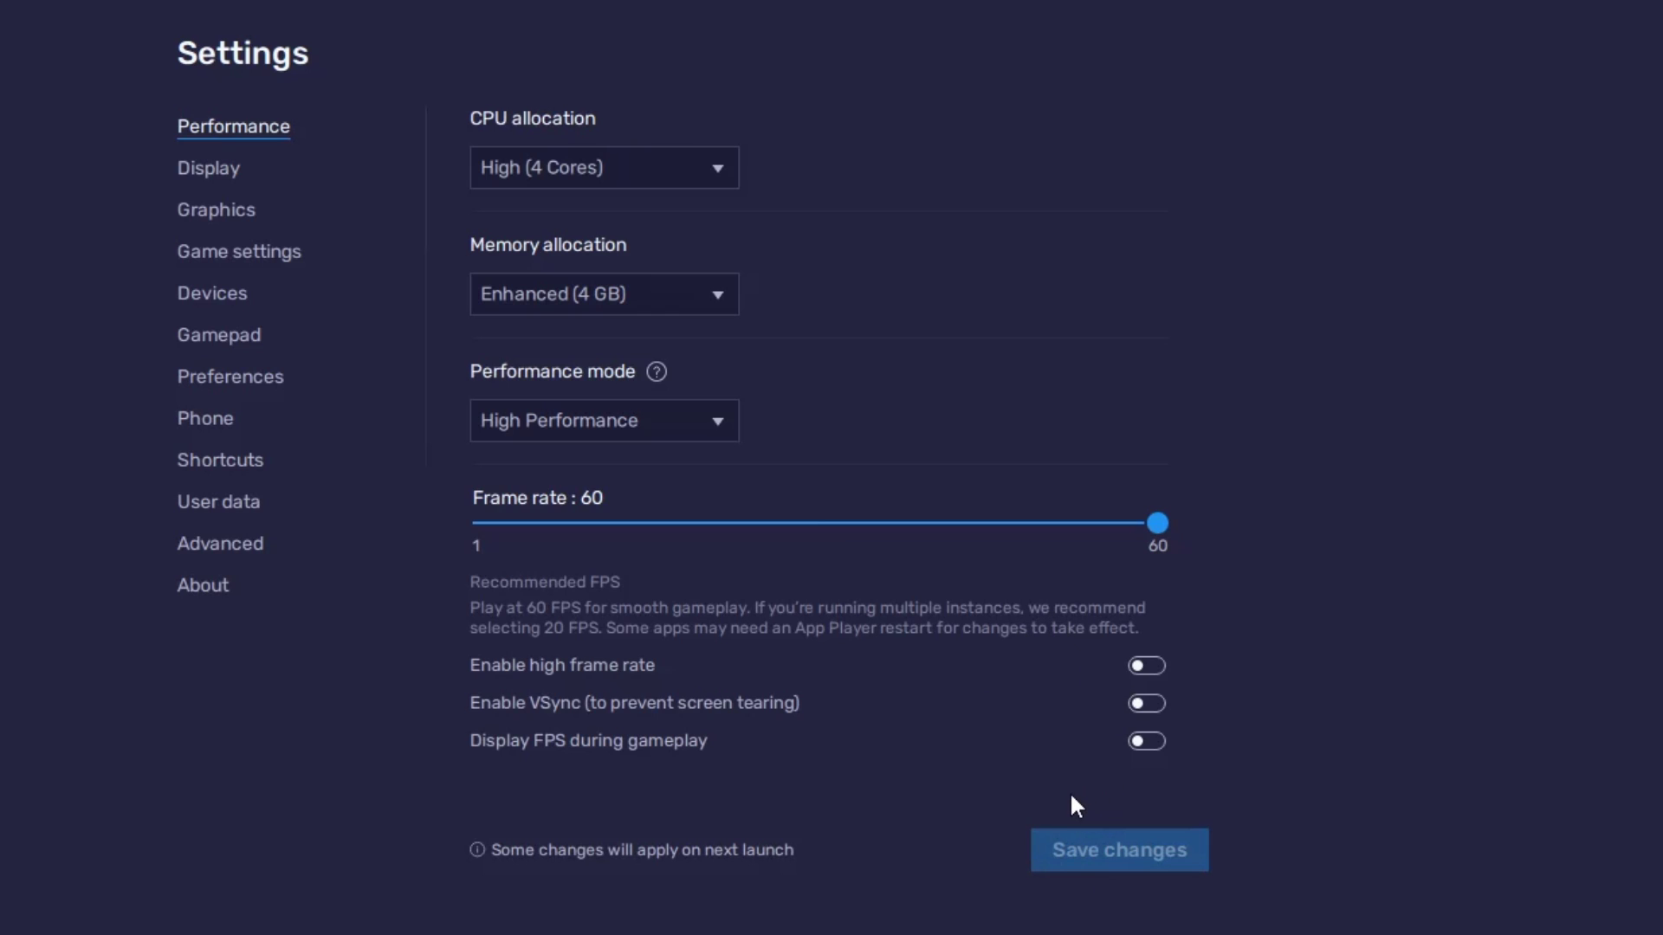
Try 1920 x 1080, then 1280 x 720 display resolution, and review the Graphics and Devices pages
click(227, 174)
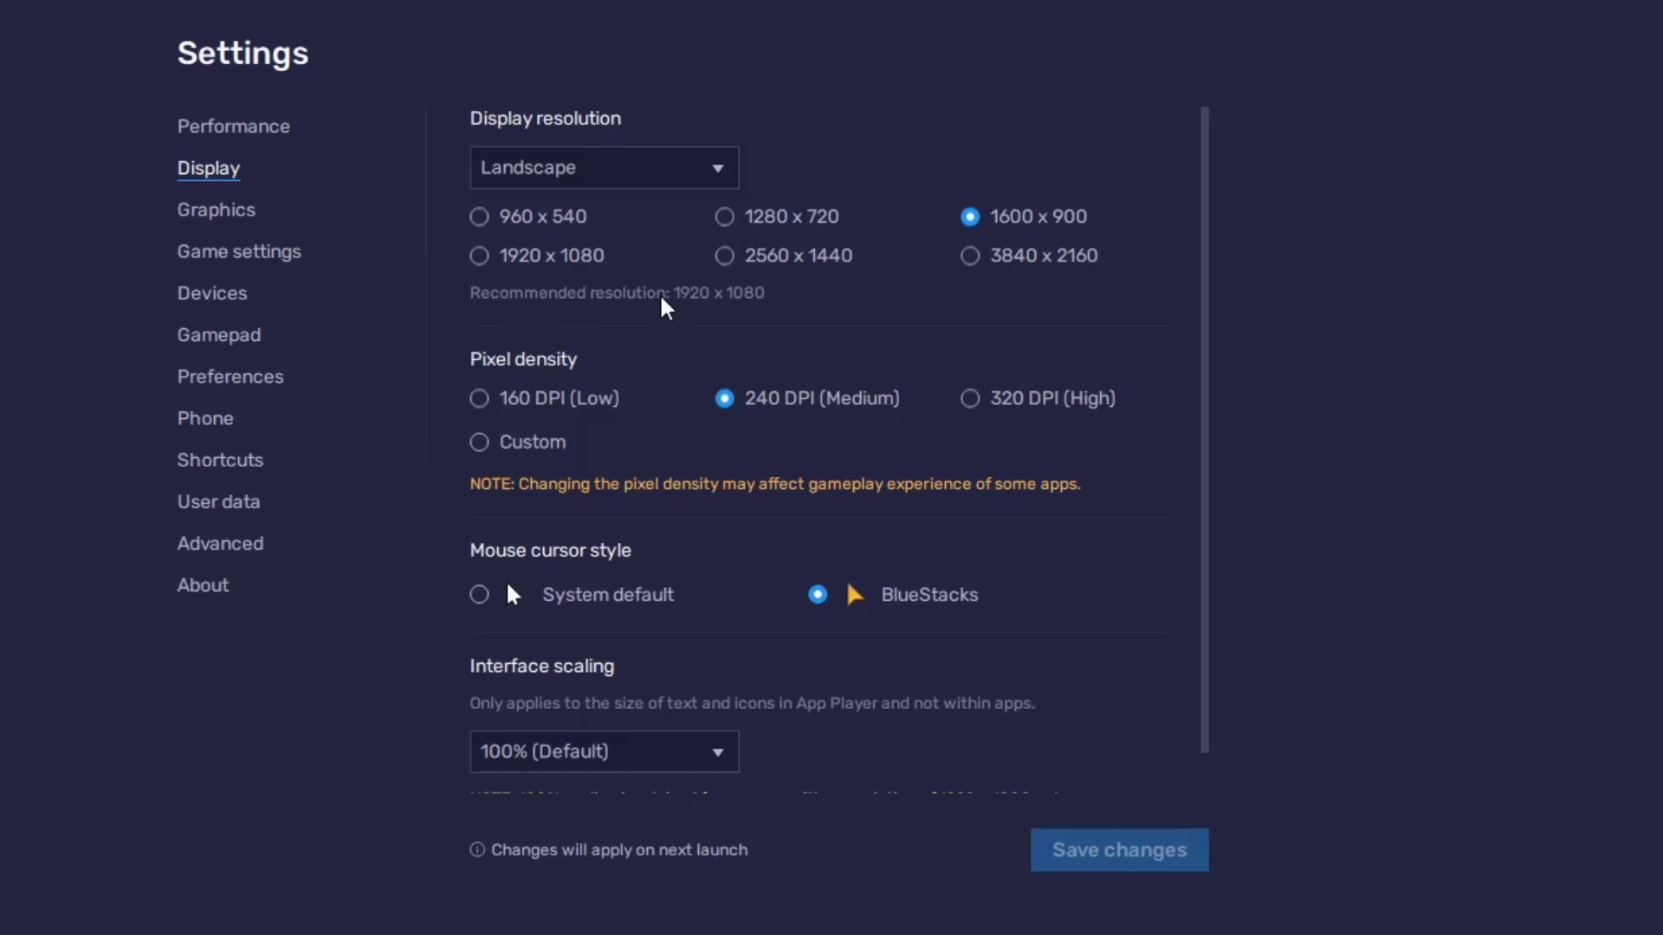
click(481, 254)
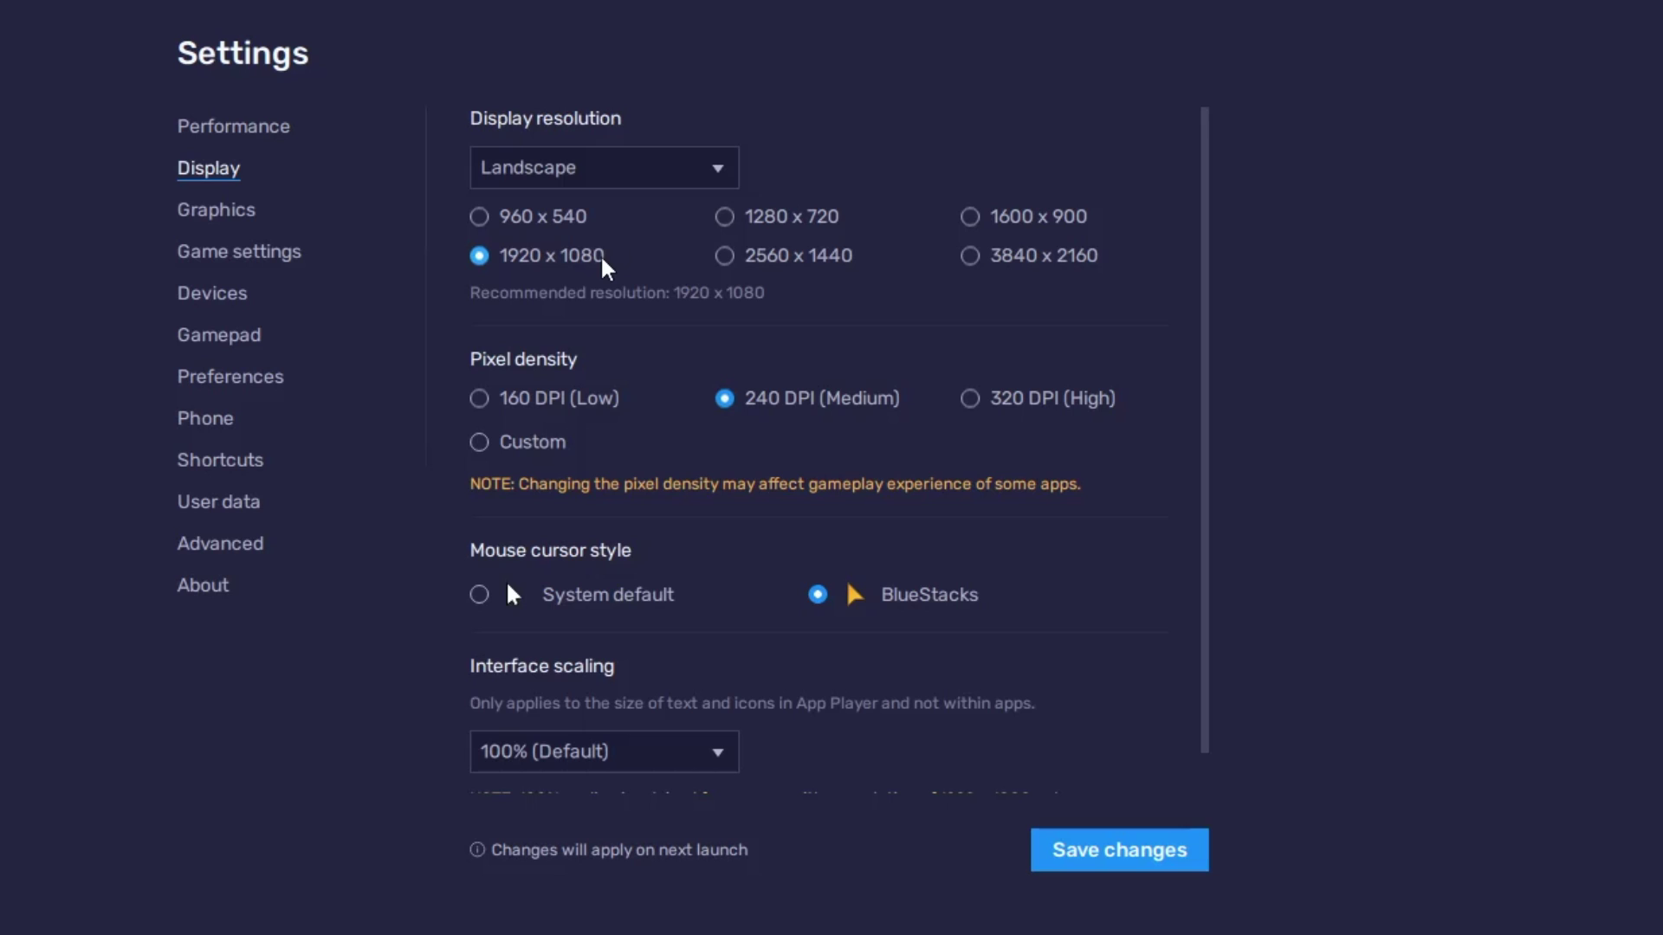
click(725, 218)
click(217, 210)
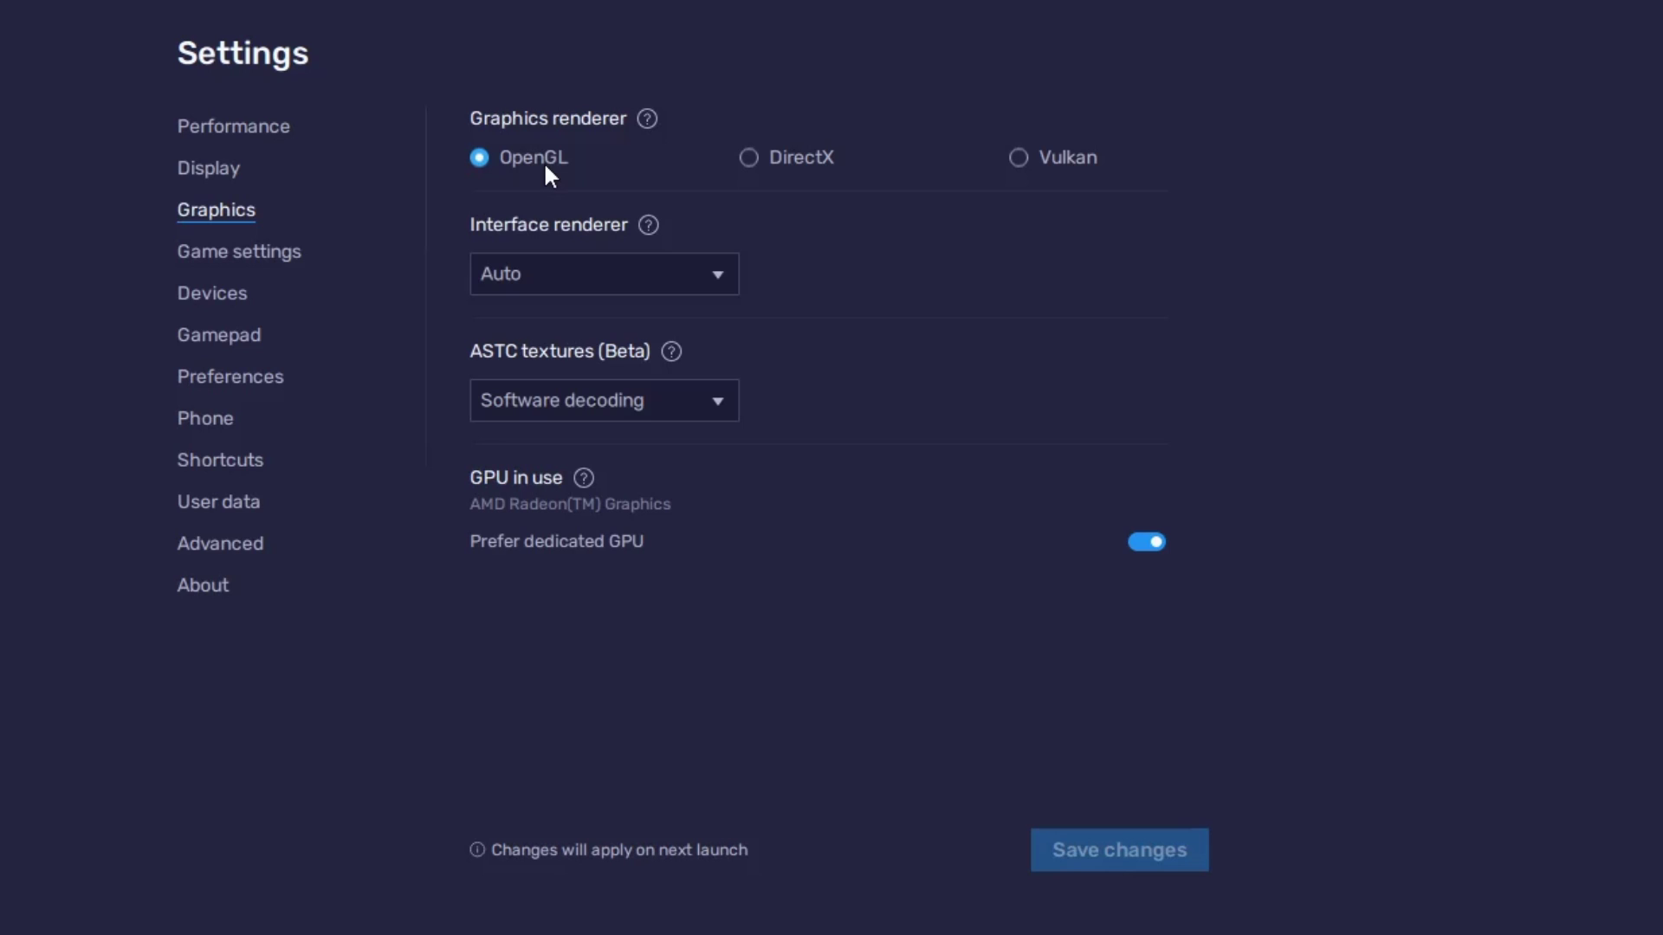
click(212, 293)
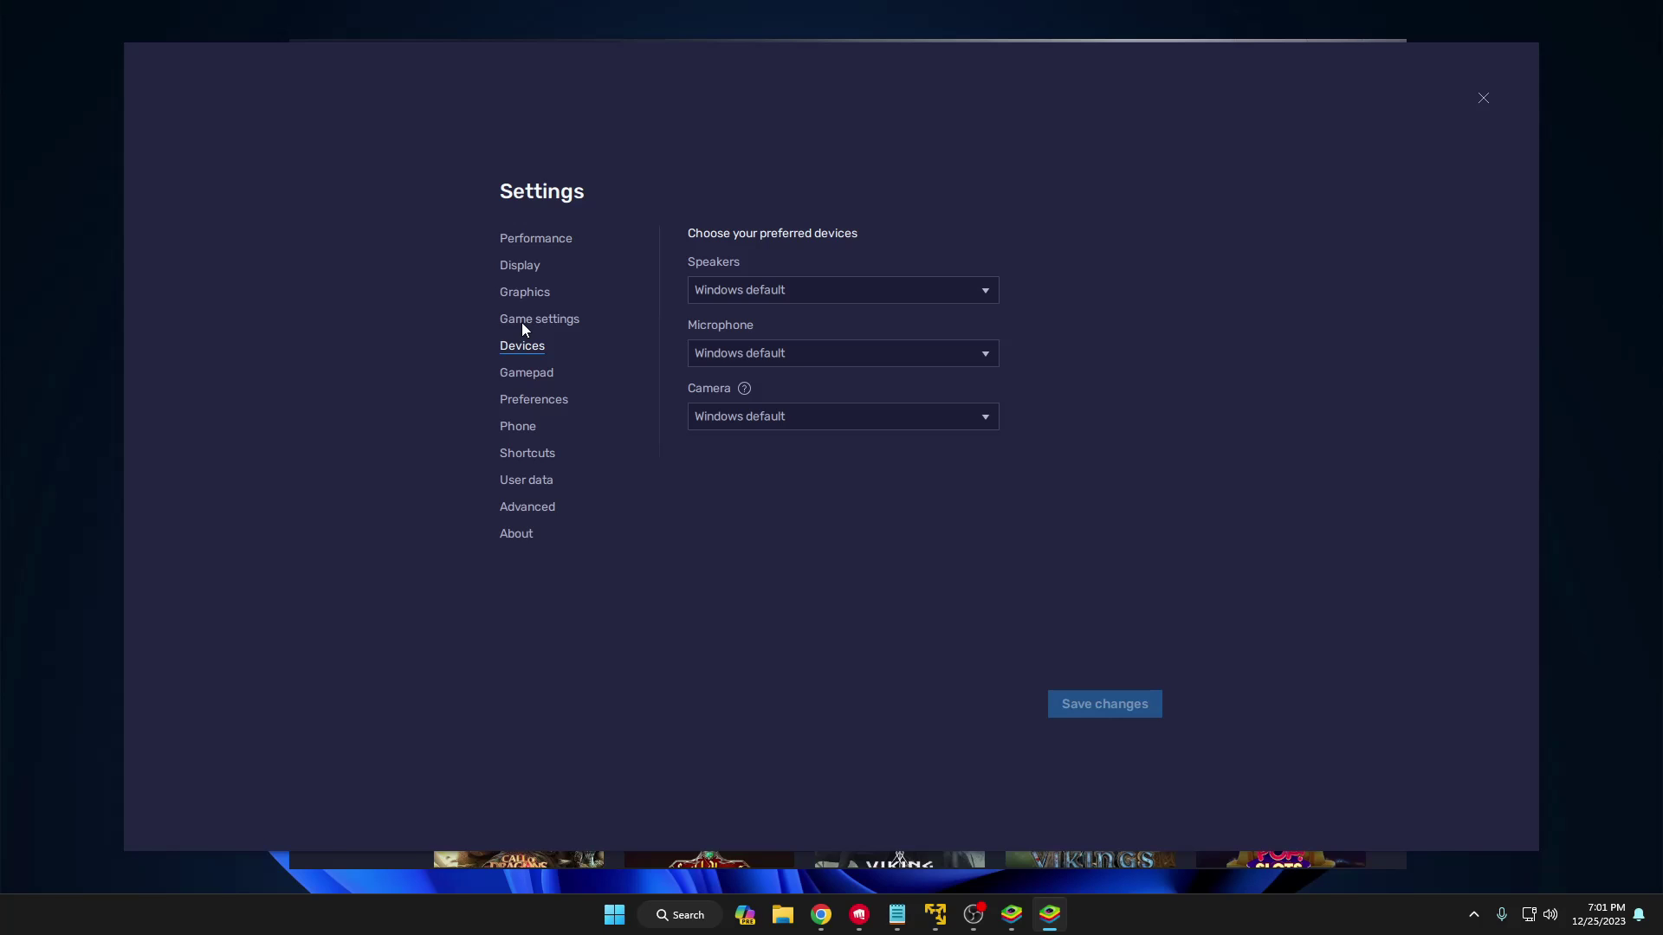
Close the Settings overlay and quit BlueStacks App Player, confirming the close
click(1482, 99)
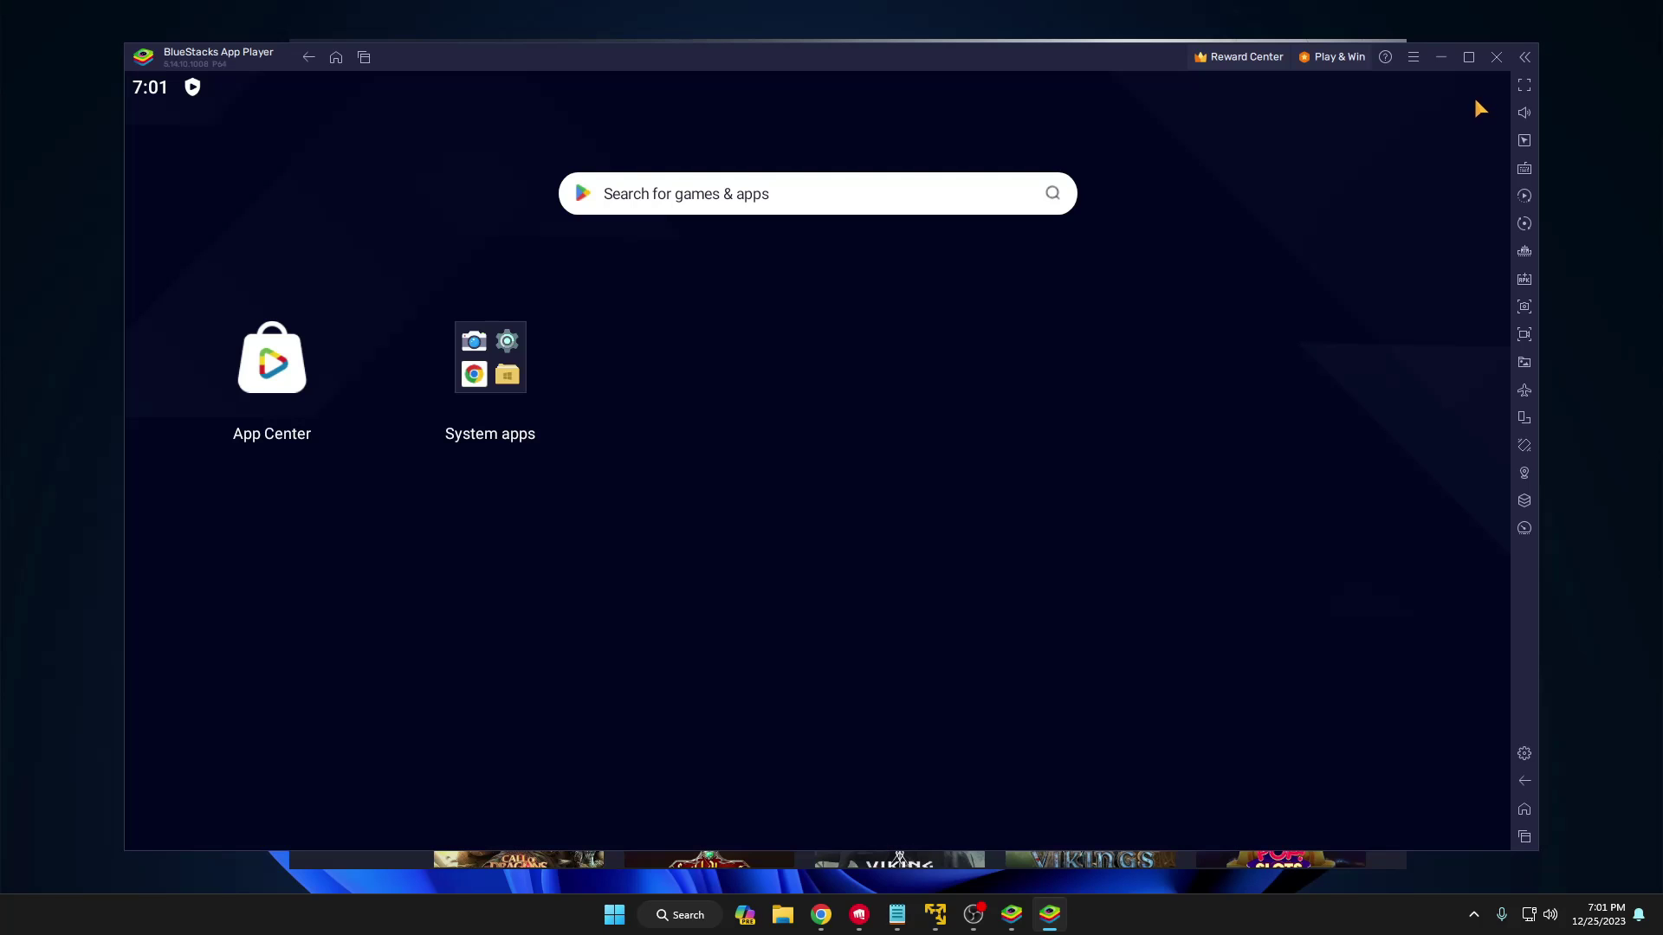
click(1496, 59)
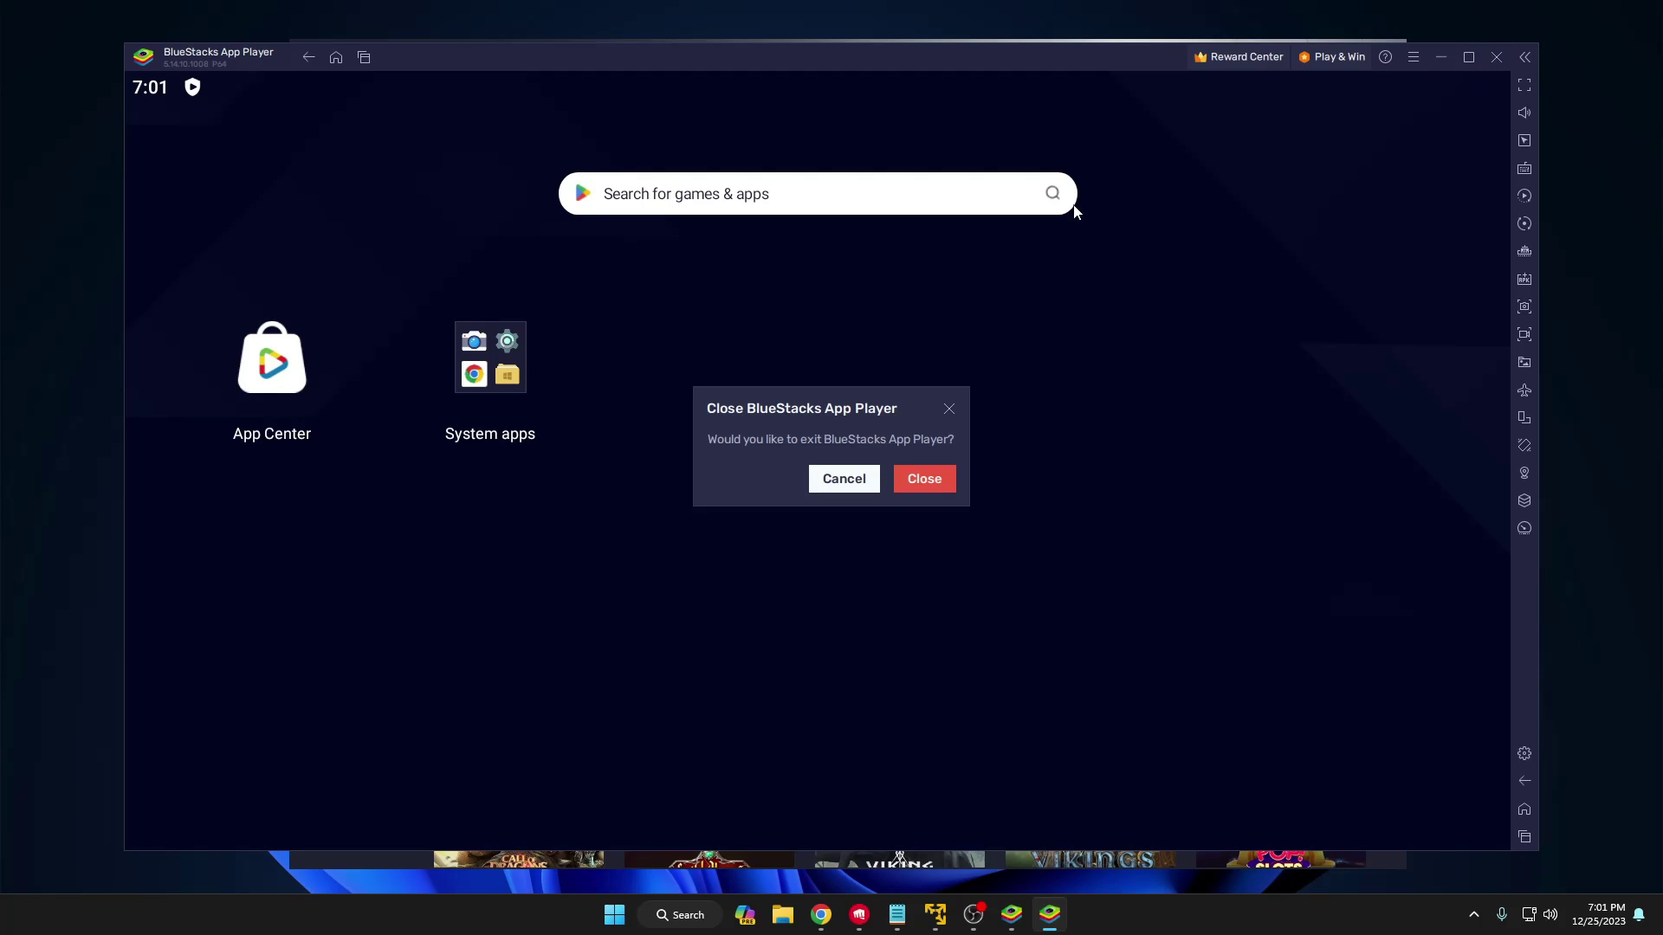
click(909, 484)
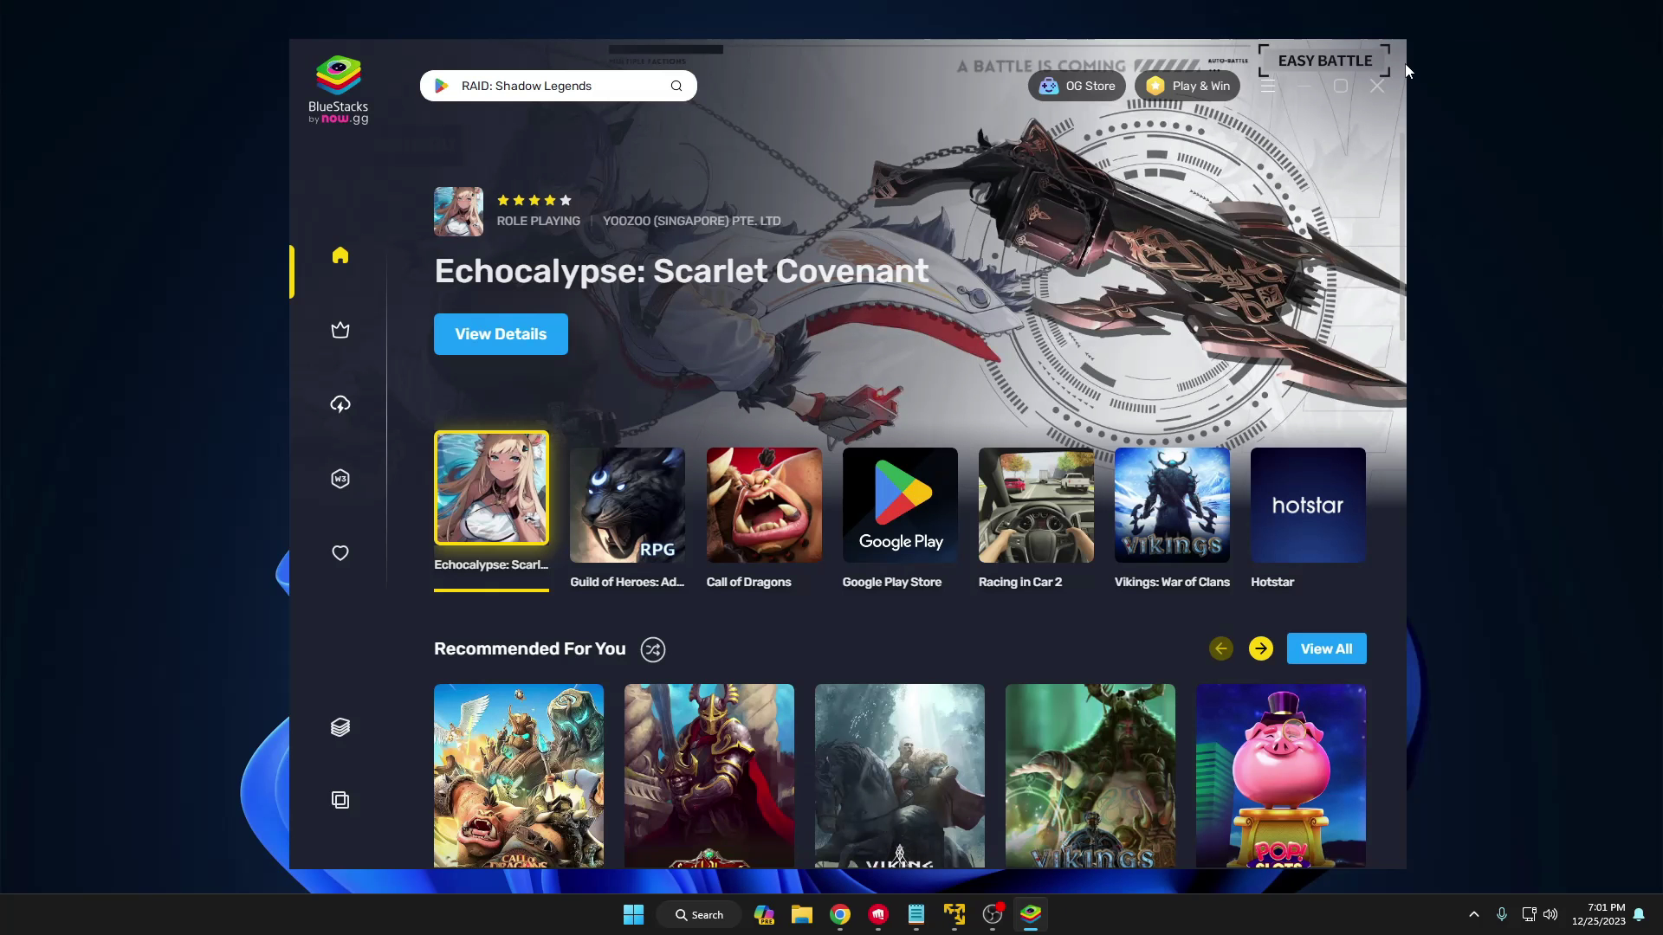
click(1378, 88)
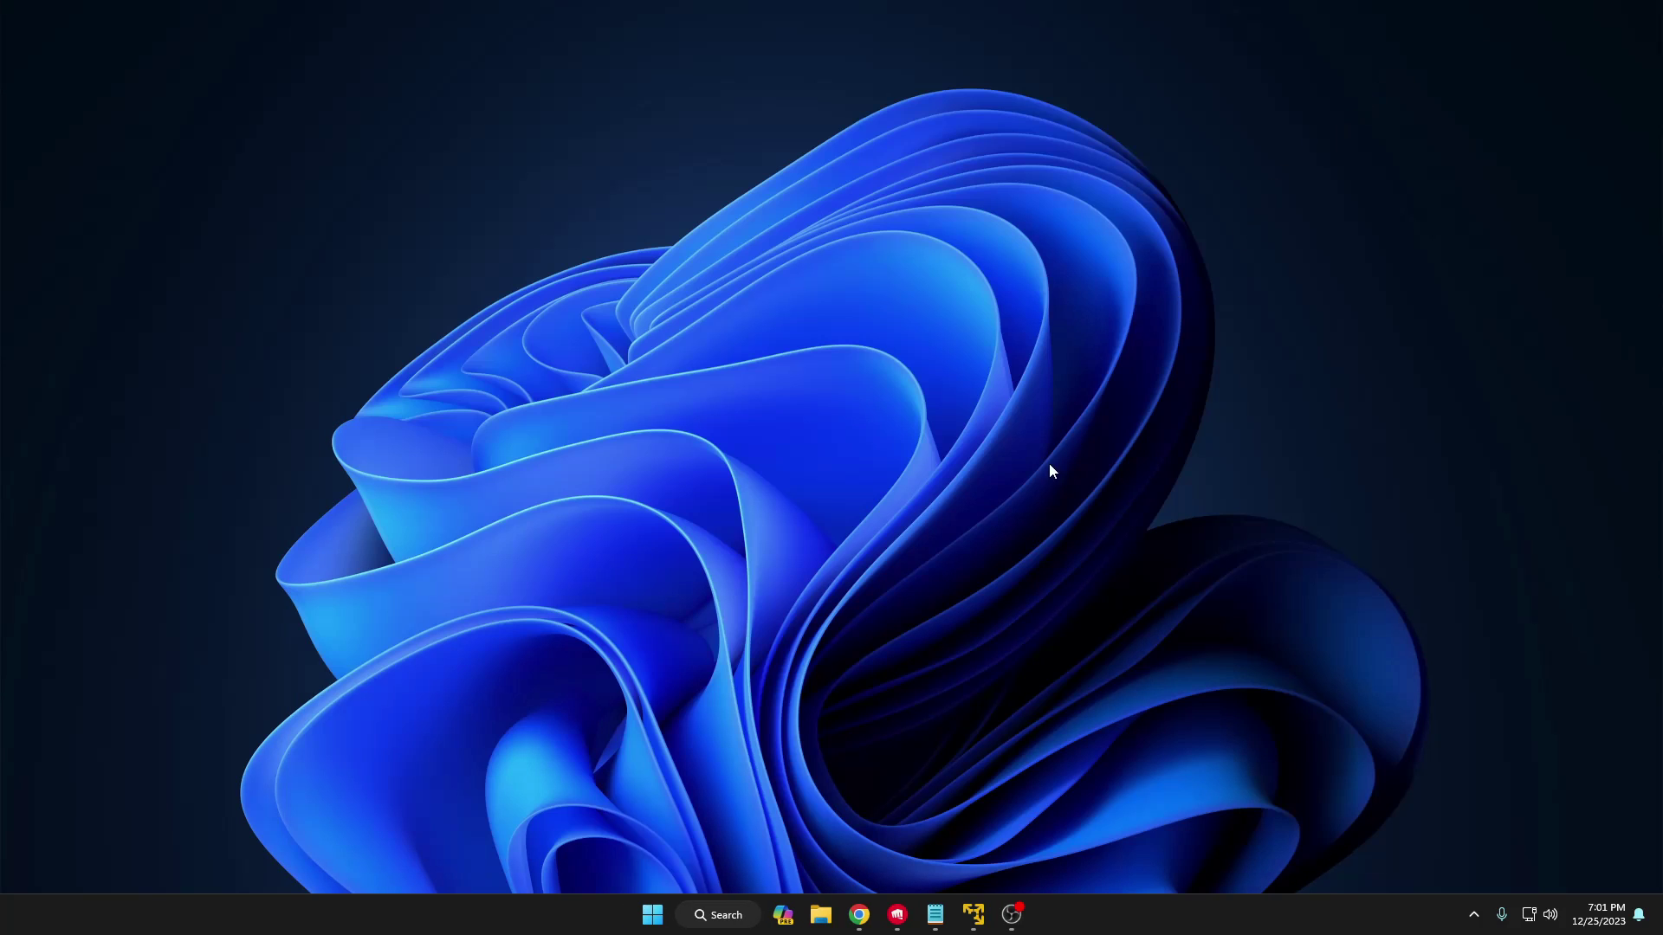
Search Windows for 'graphic' and open the Graphics settings page
click(737, 916)
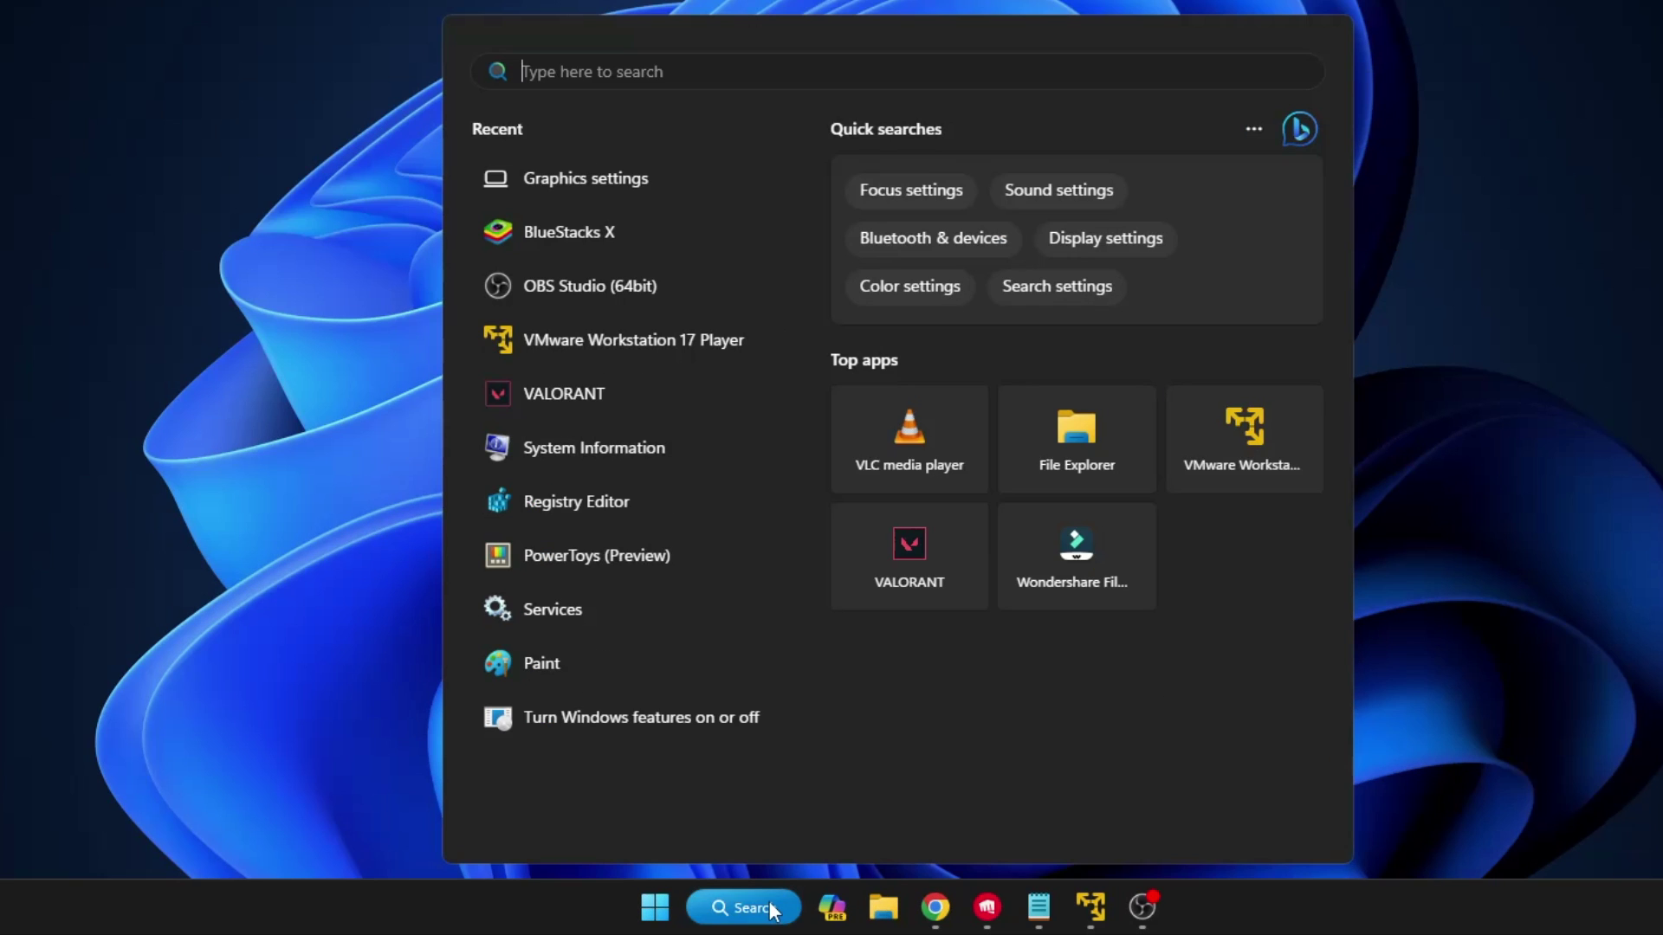
text(graphi)
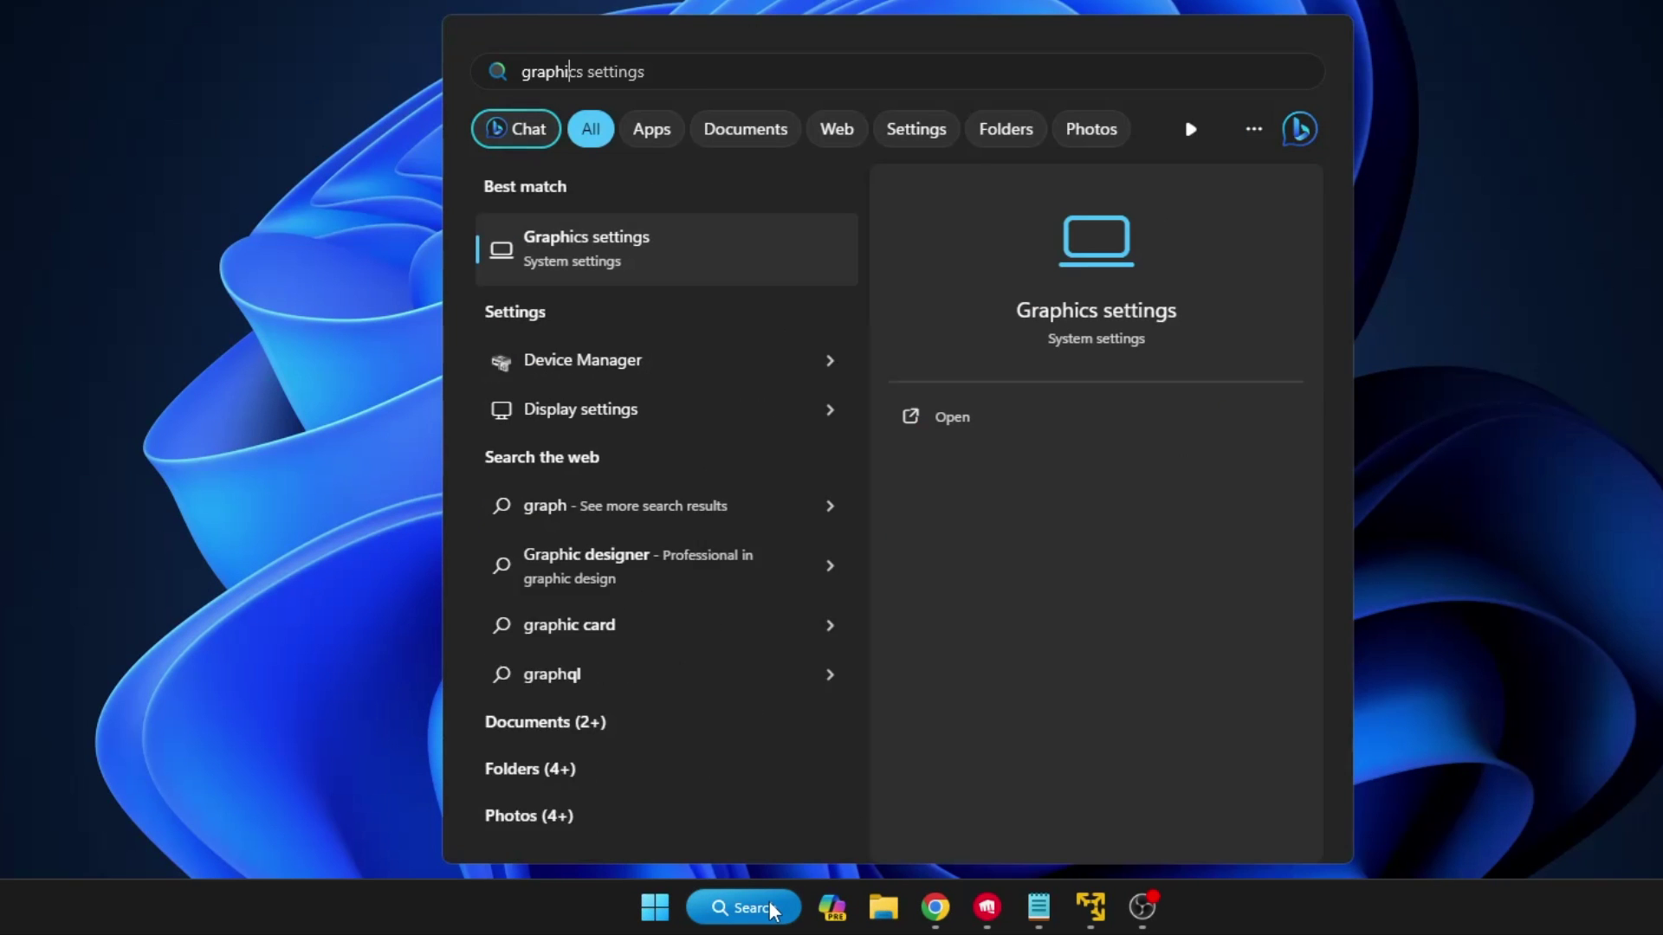
text(c)
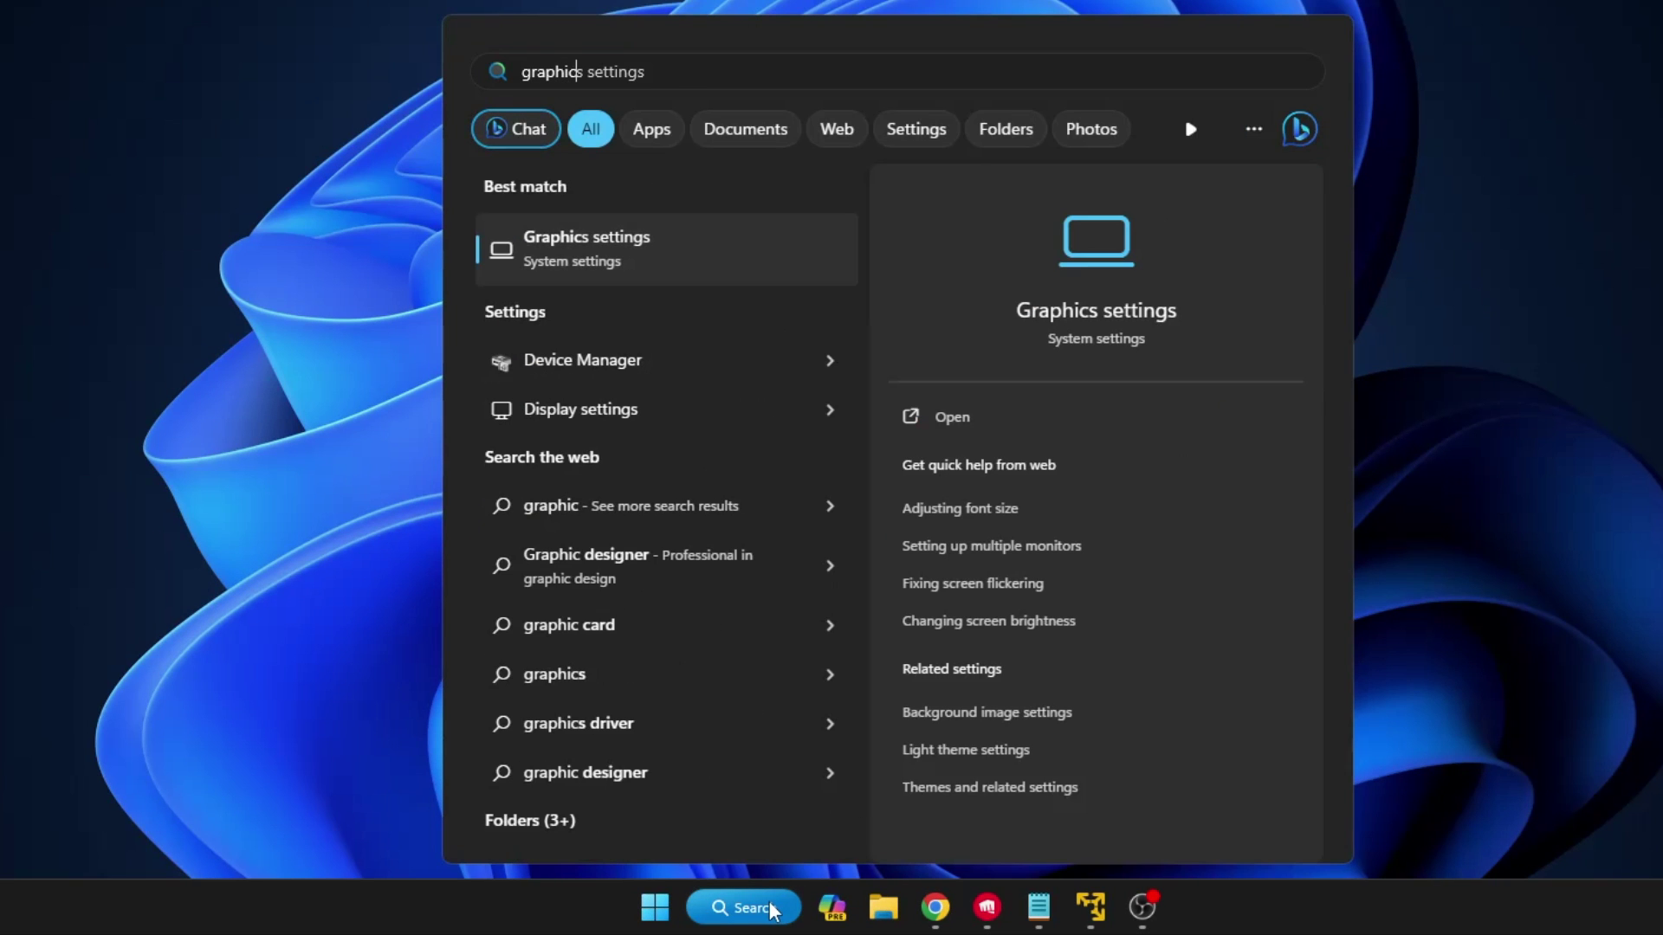
click(620, 243)
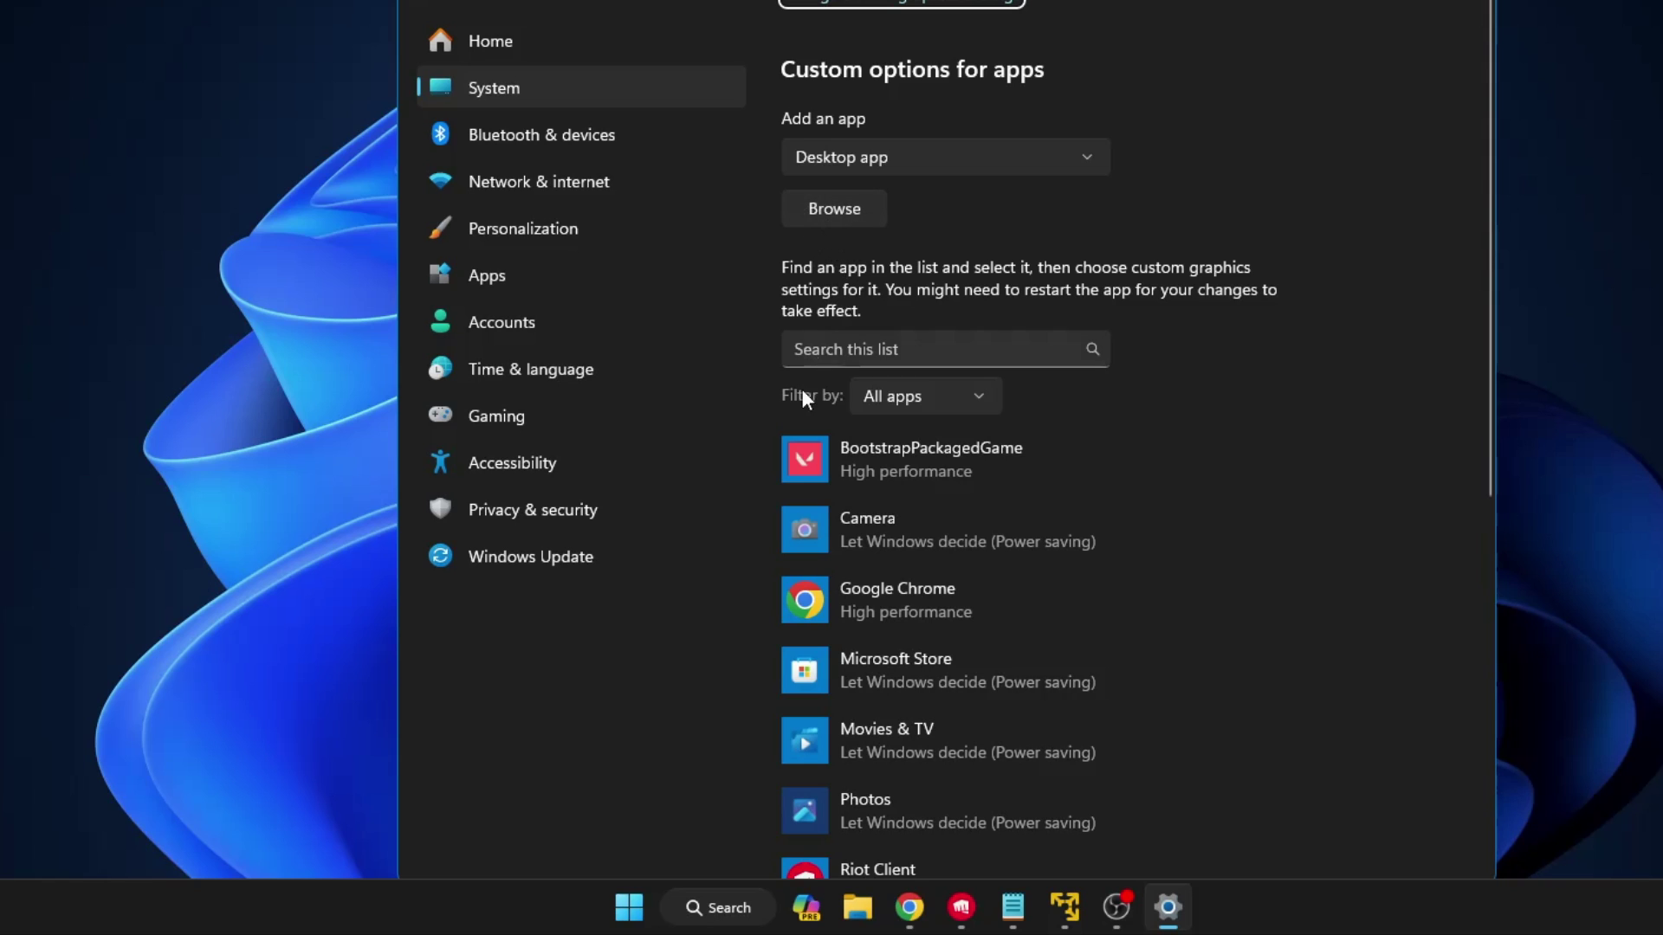
click(717, 908)
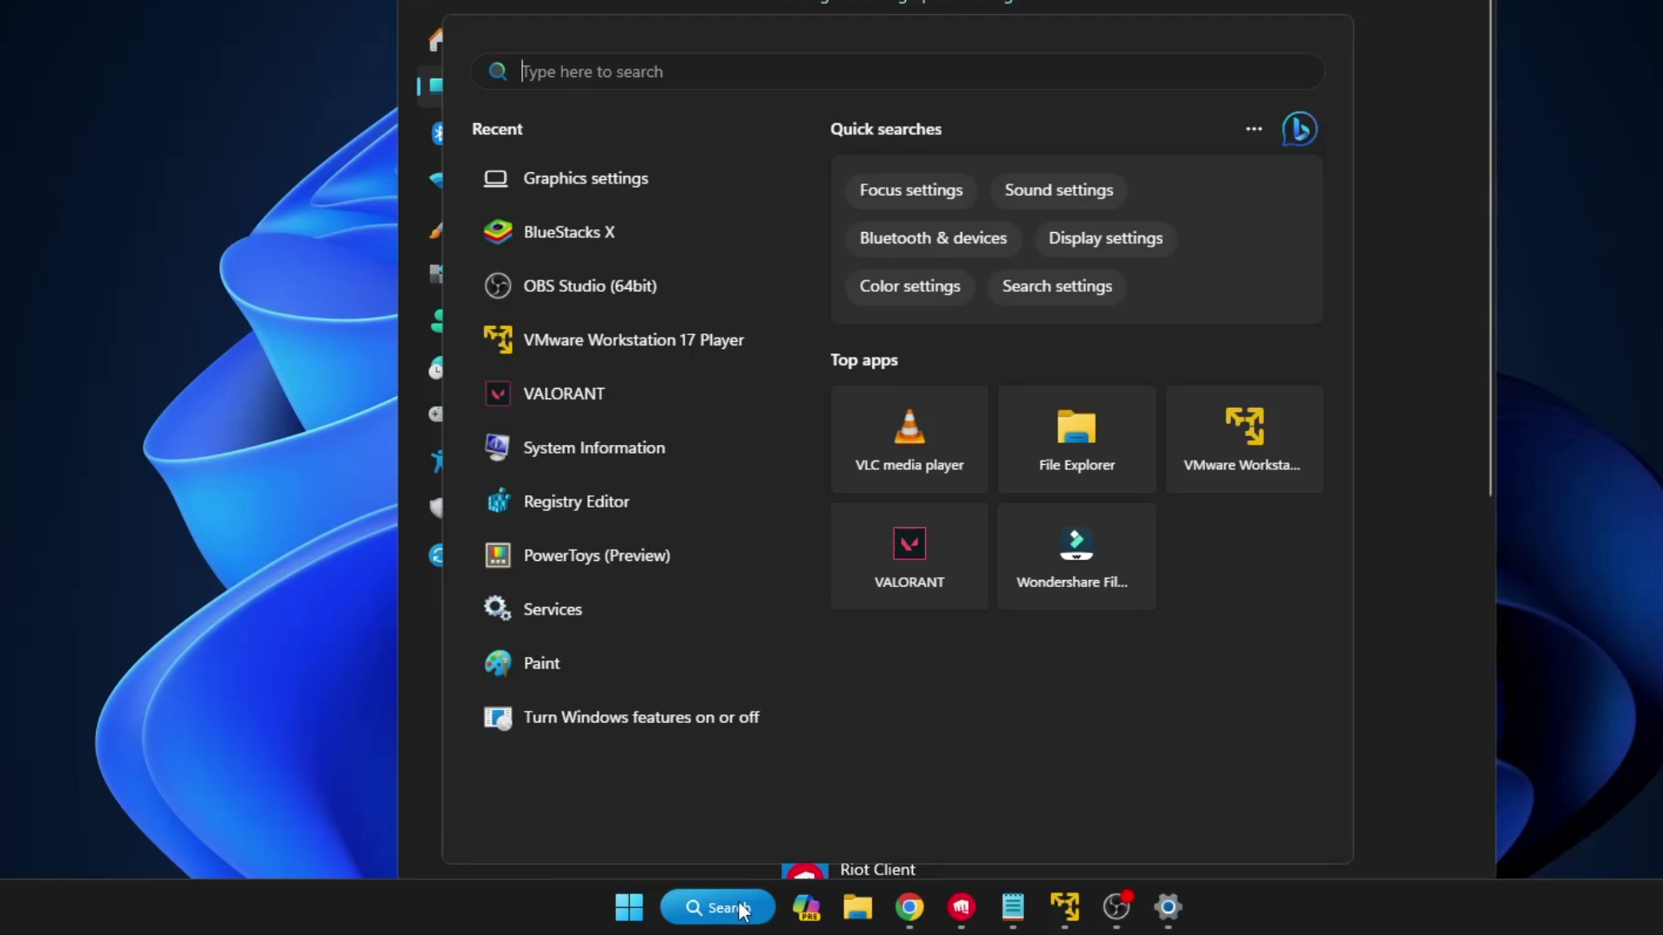
Search for BlueStacks X and trace its file location to the folder holding BlueStacks X.exe
text(bluet)
key(BackSpace)
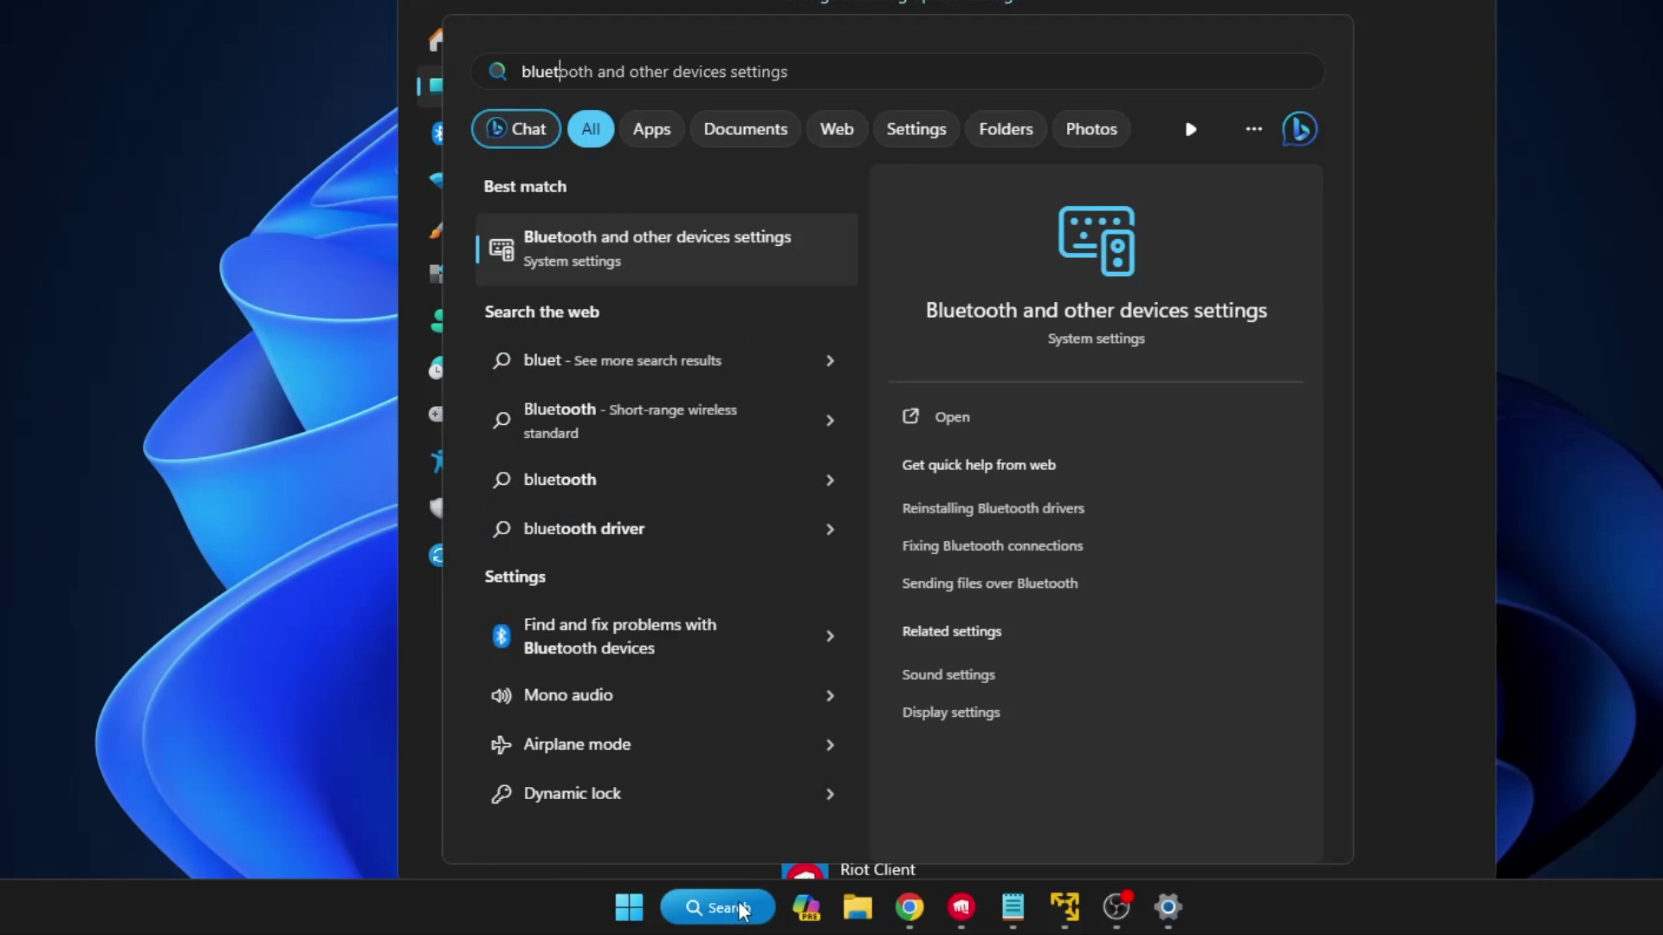
right_click(624, 249)
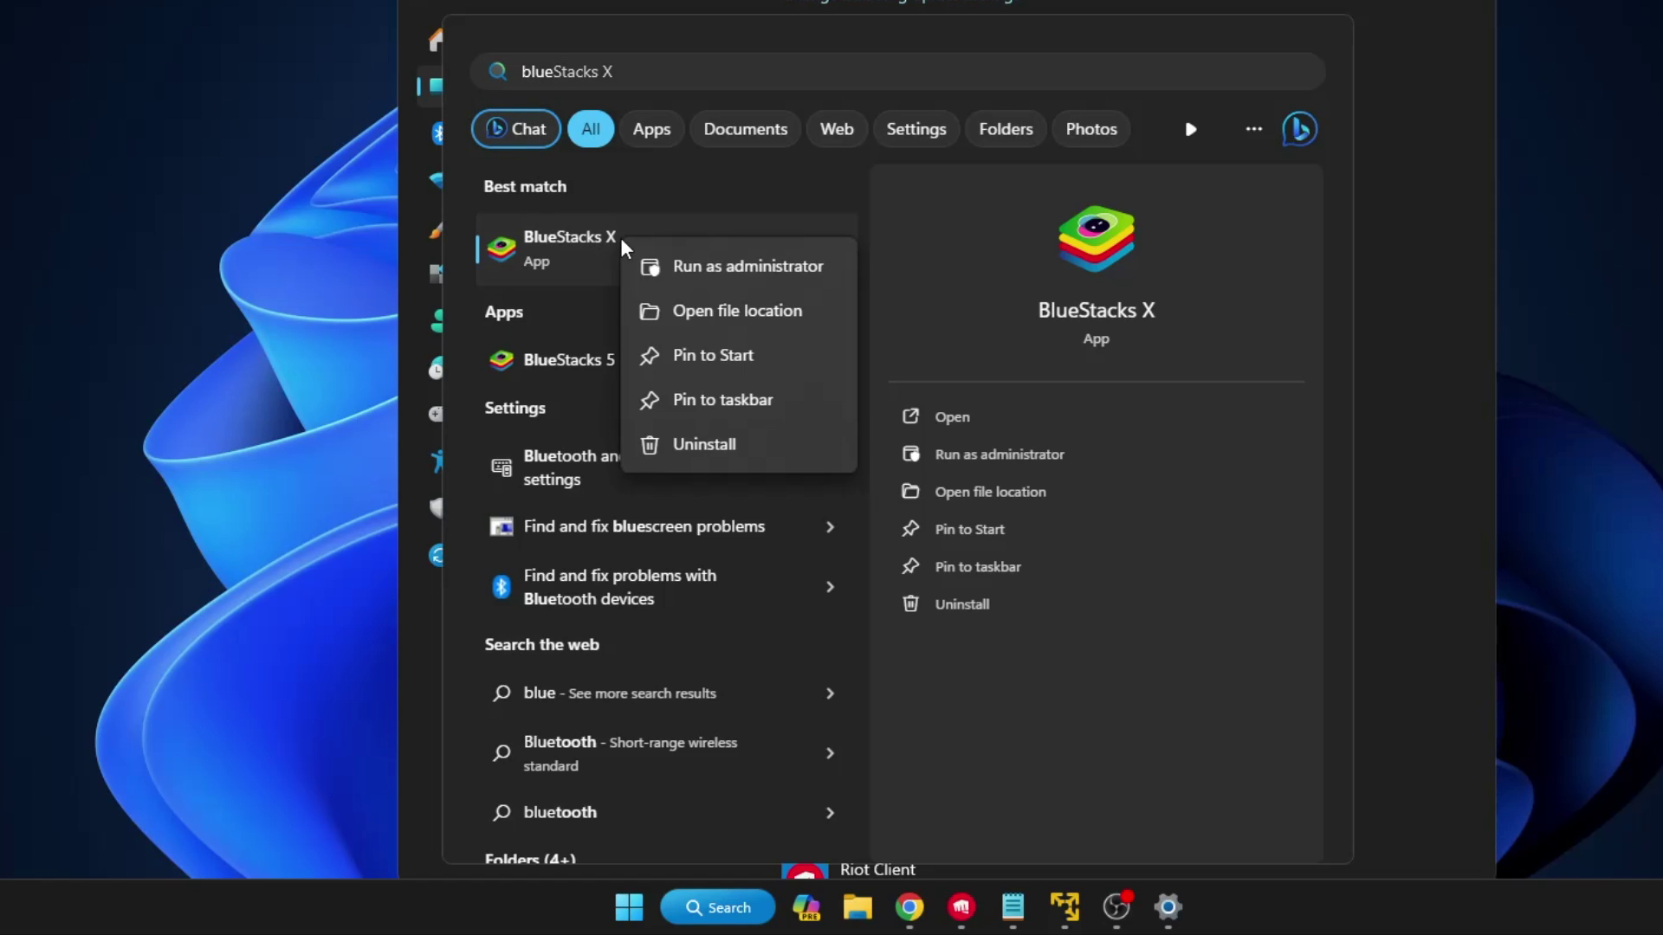
click(708, 310)
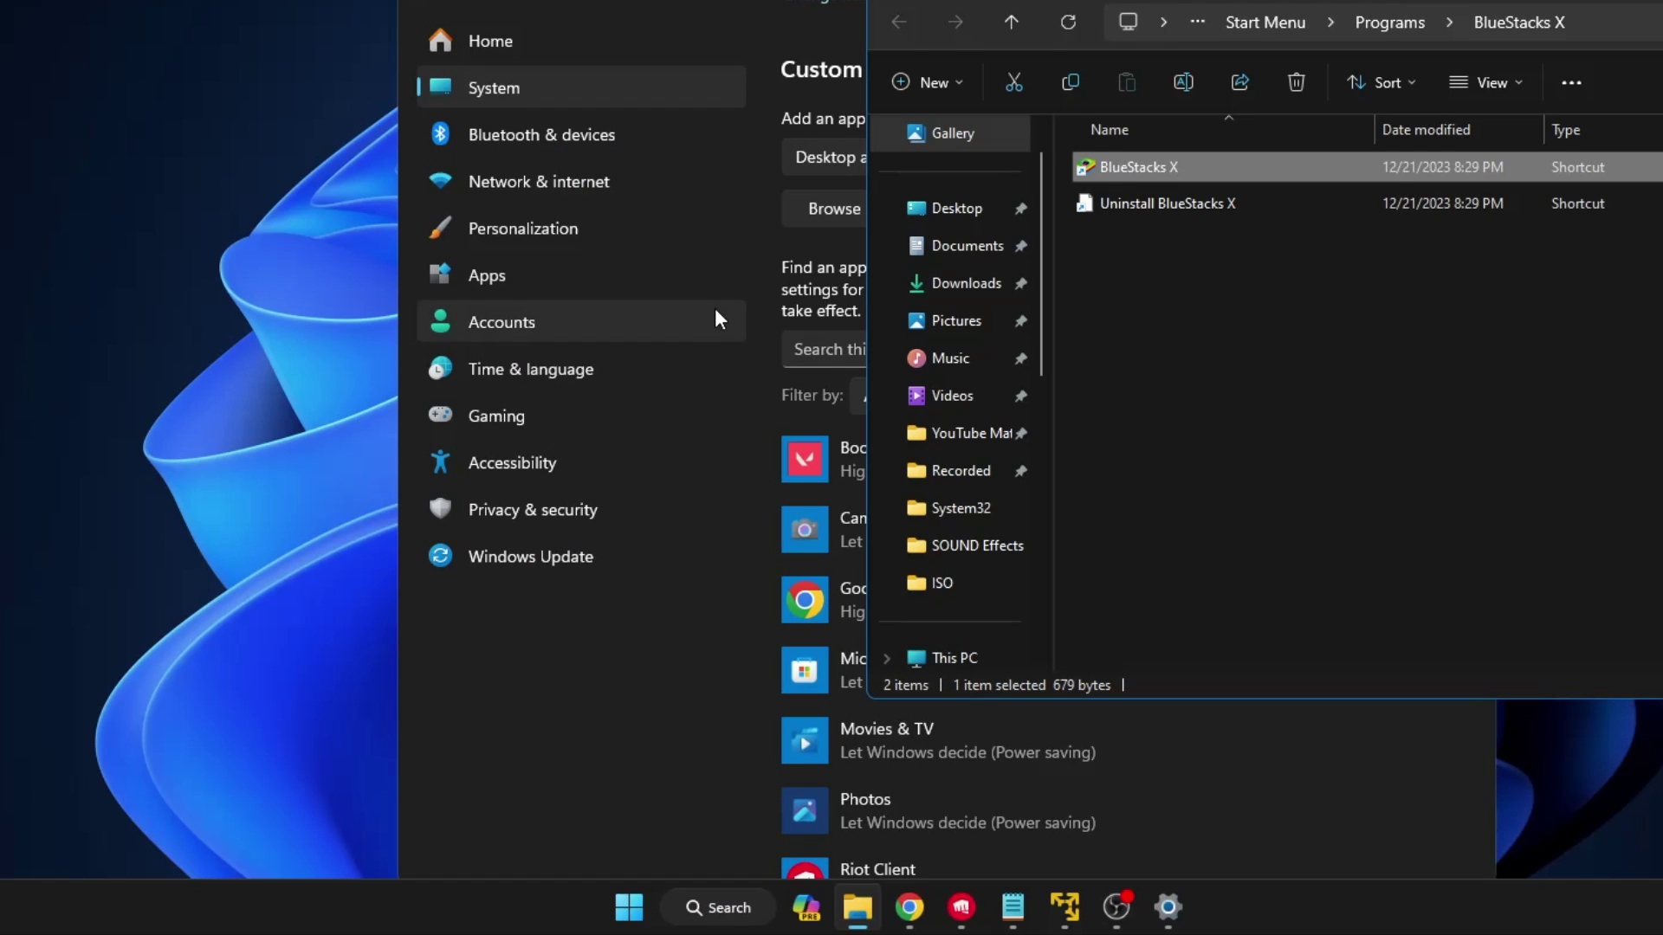
right_click(1130, 168)
click(1209, 338)
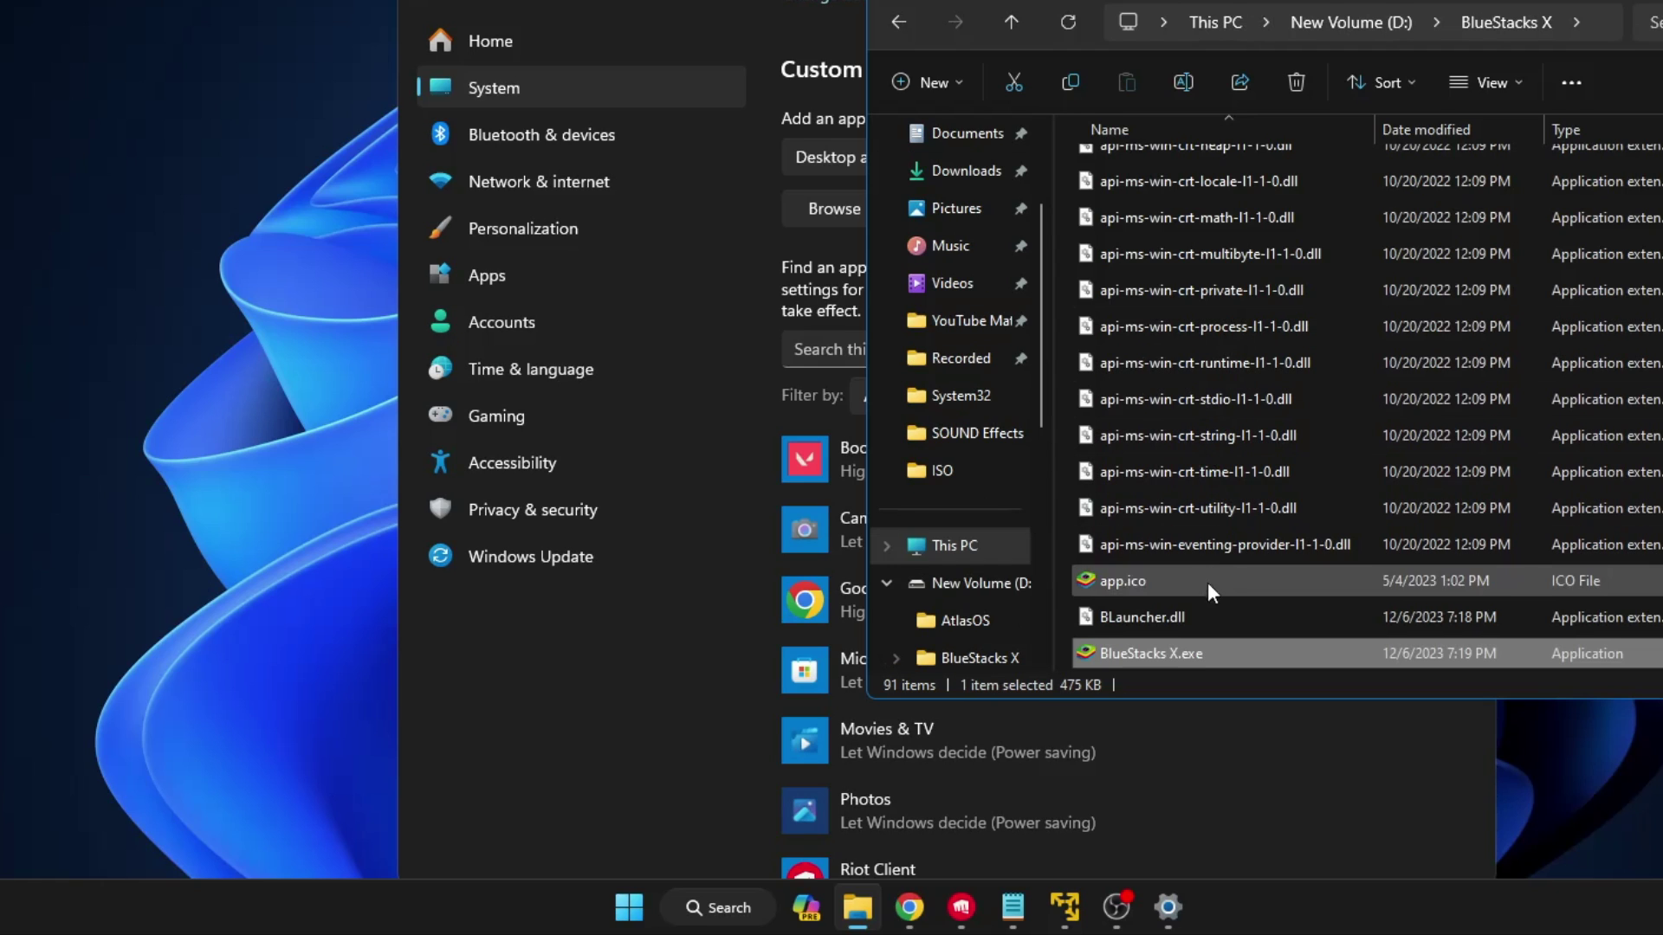
Copy the folder path D:\BlueStacks X and return to the Settings window
click(1593, 28)
key(ctrl+c)
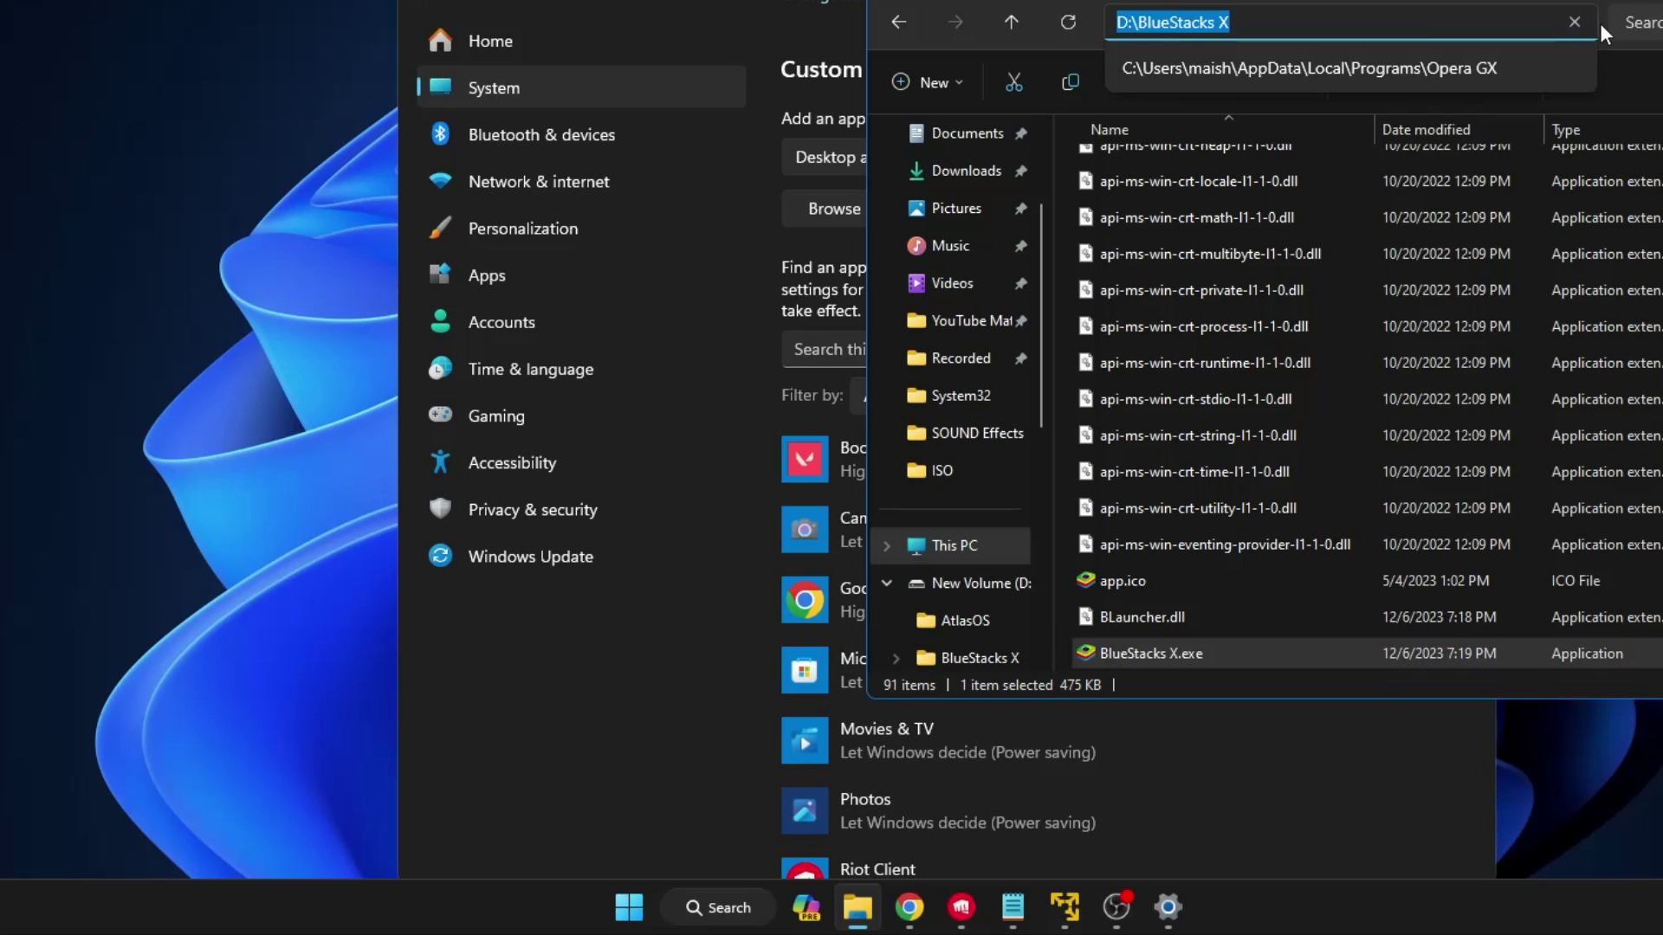
right_click(1211, 26)
click(1271, 82)
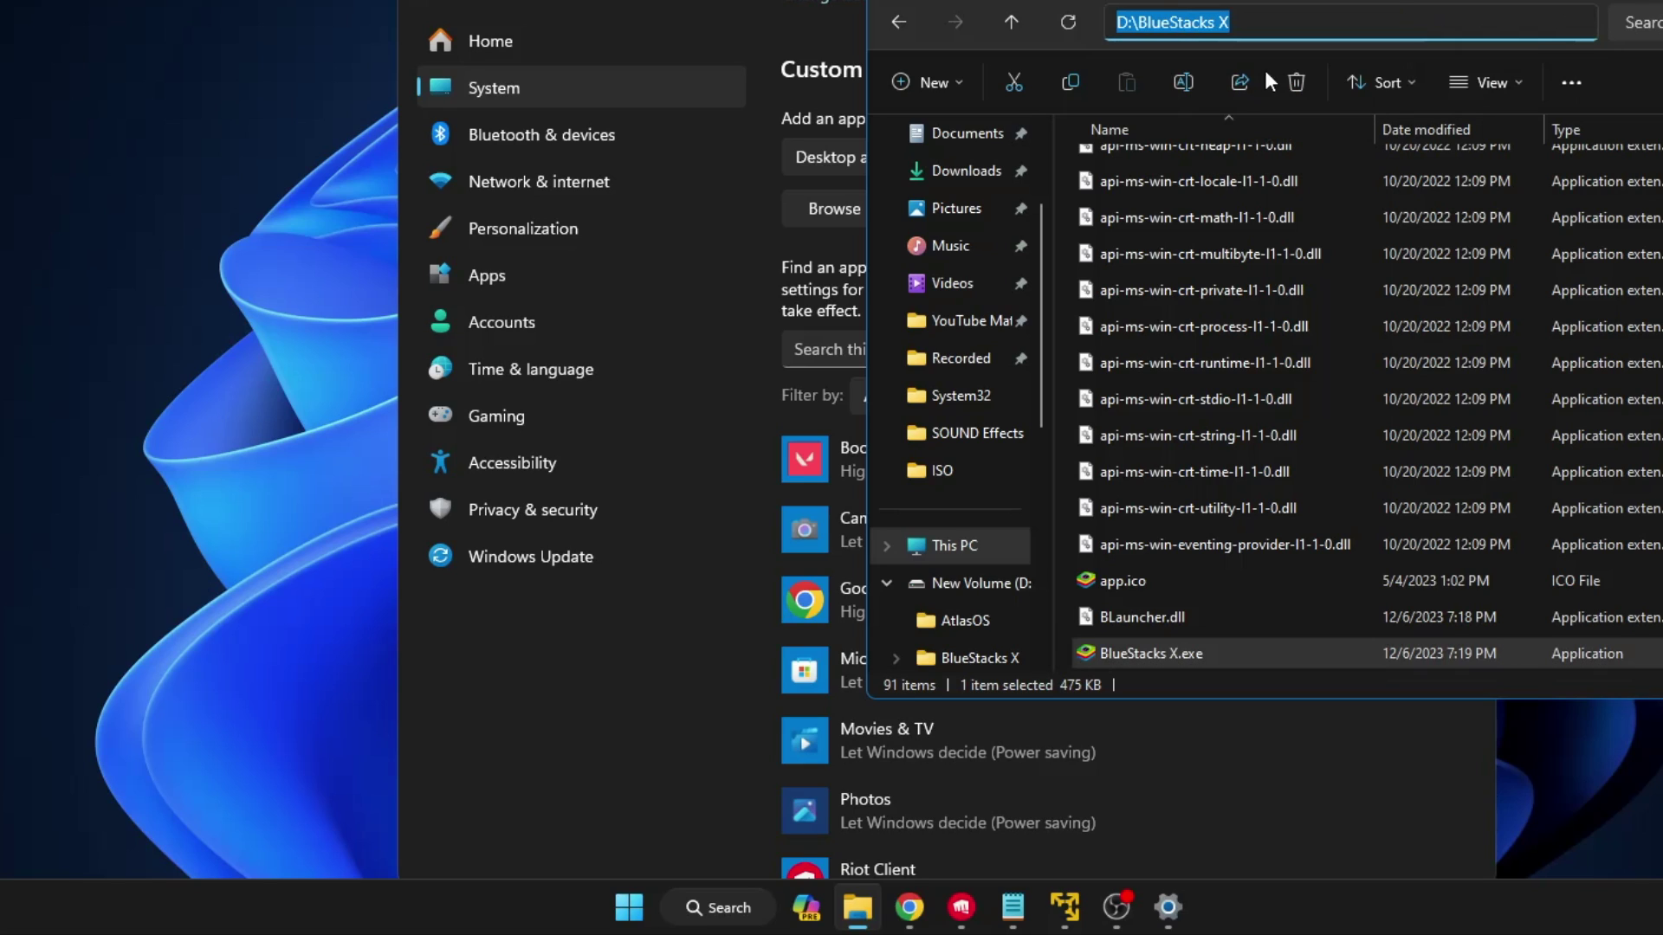
key(alt+Tab)
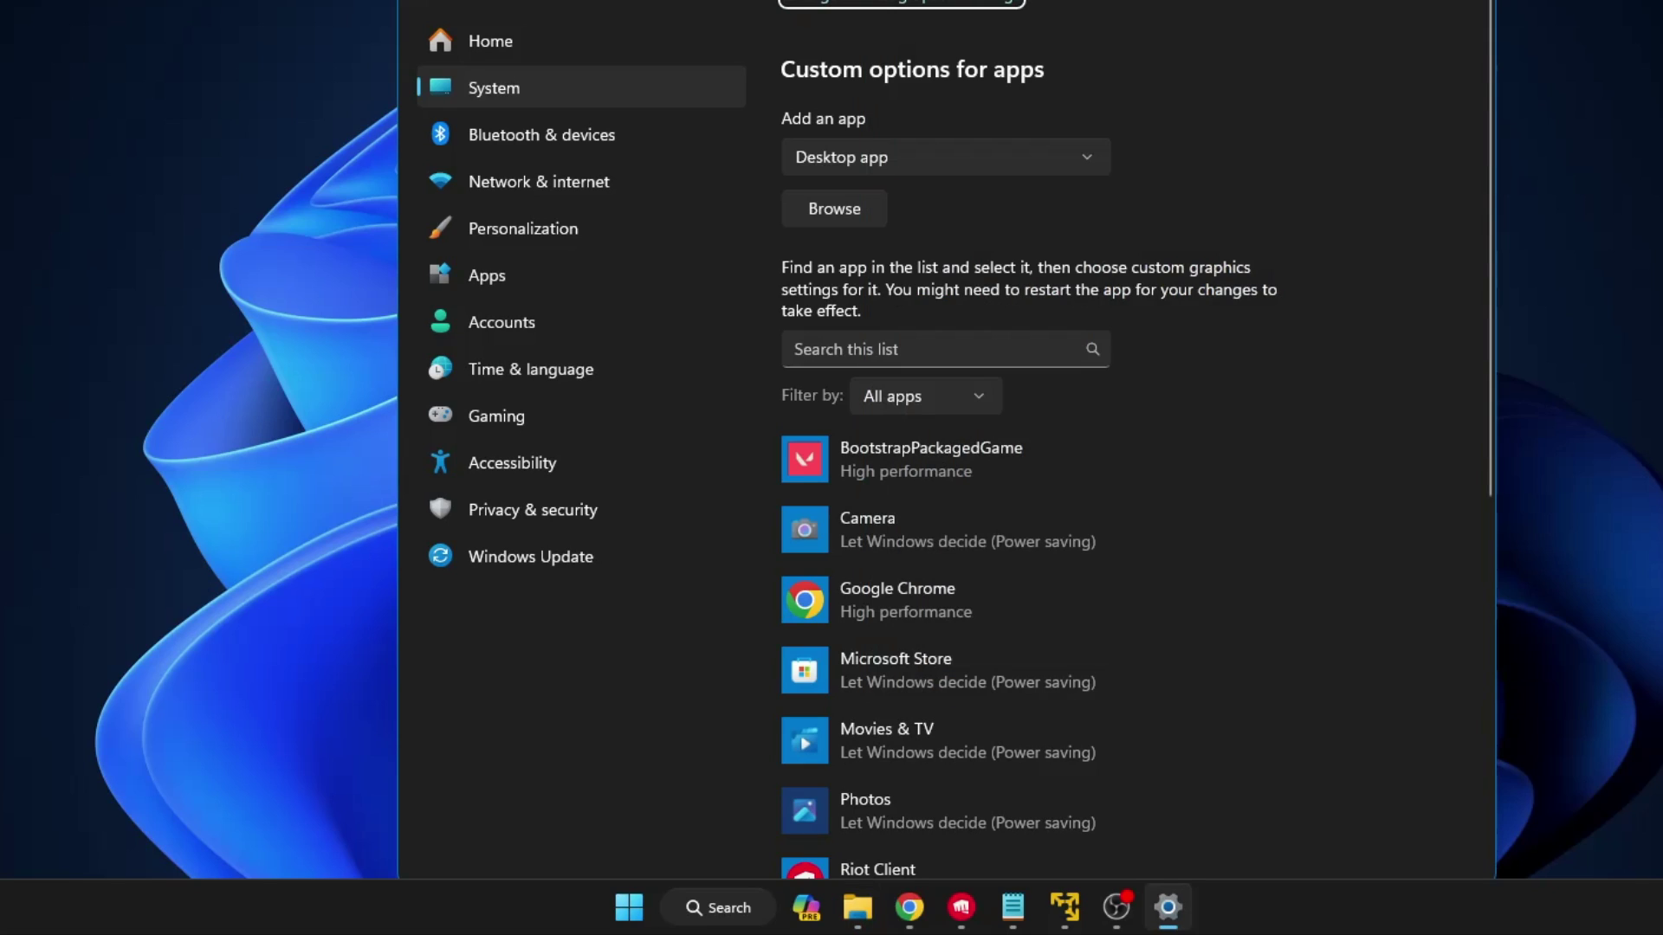
Add D:\BlueStacks X\BlueStacks X.exe to the custom graphics apps list
click(841, 209)
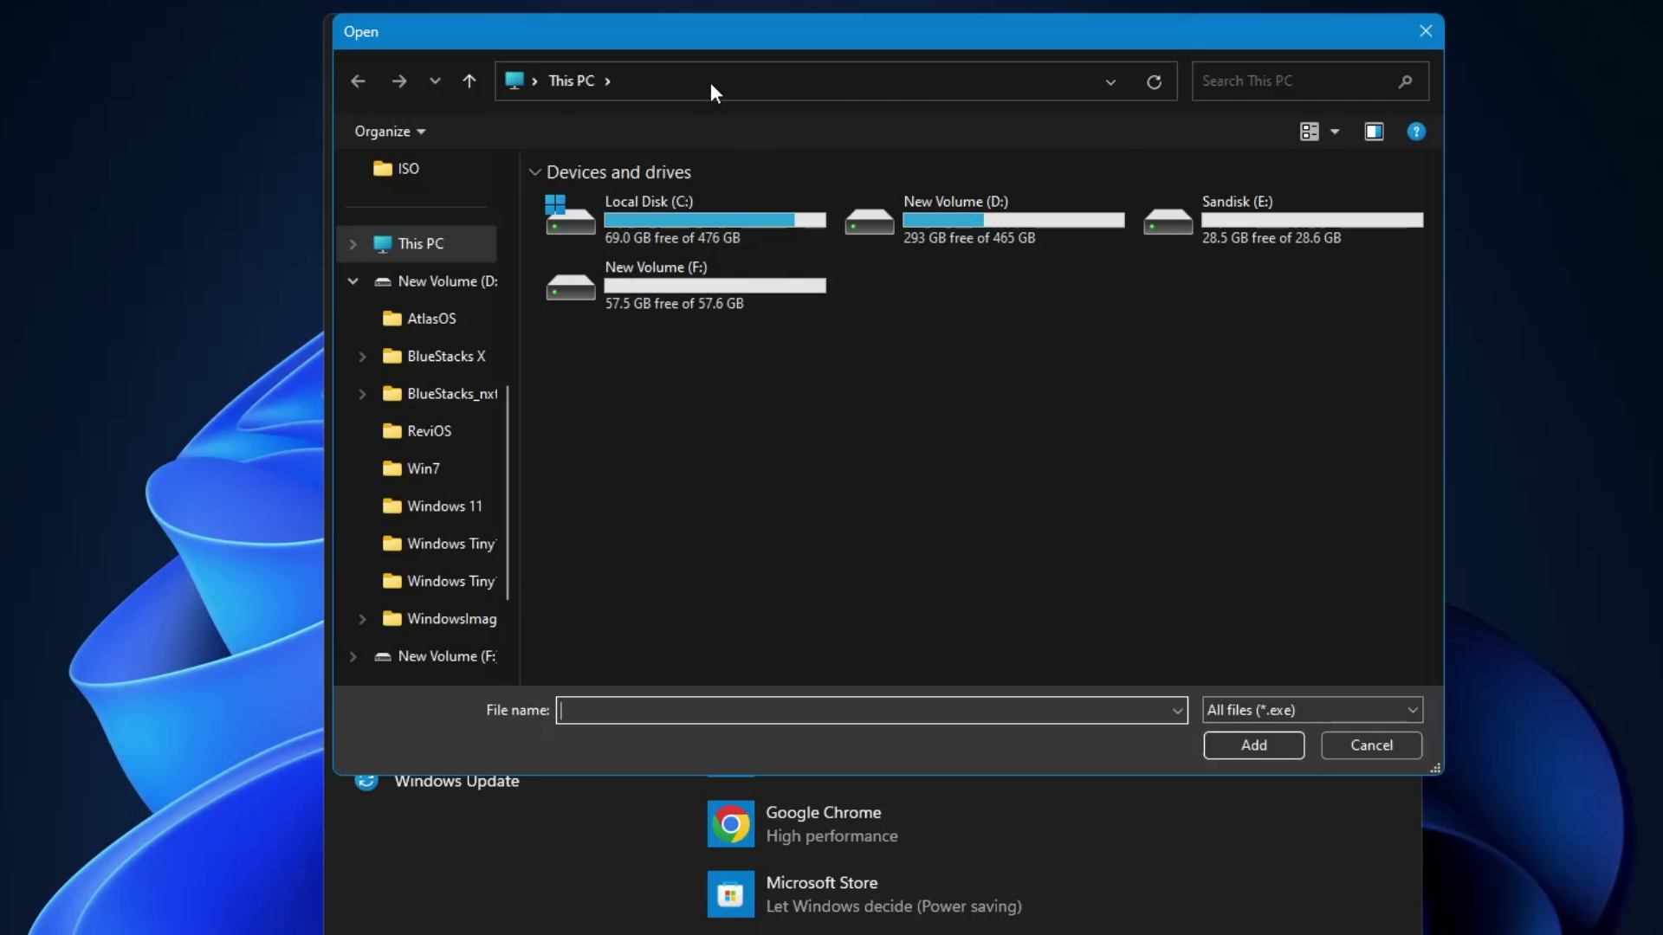
click(712, 82)
key(ctrl+v)
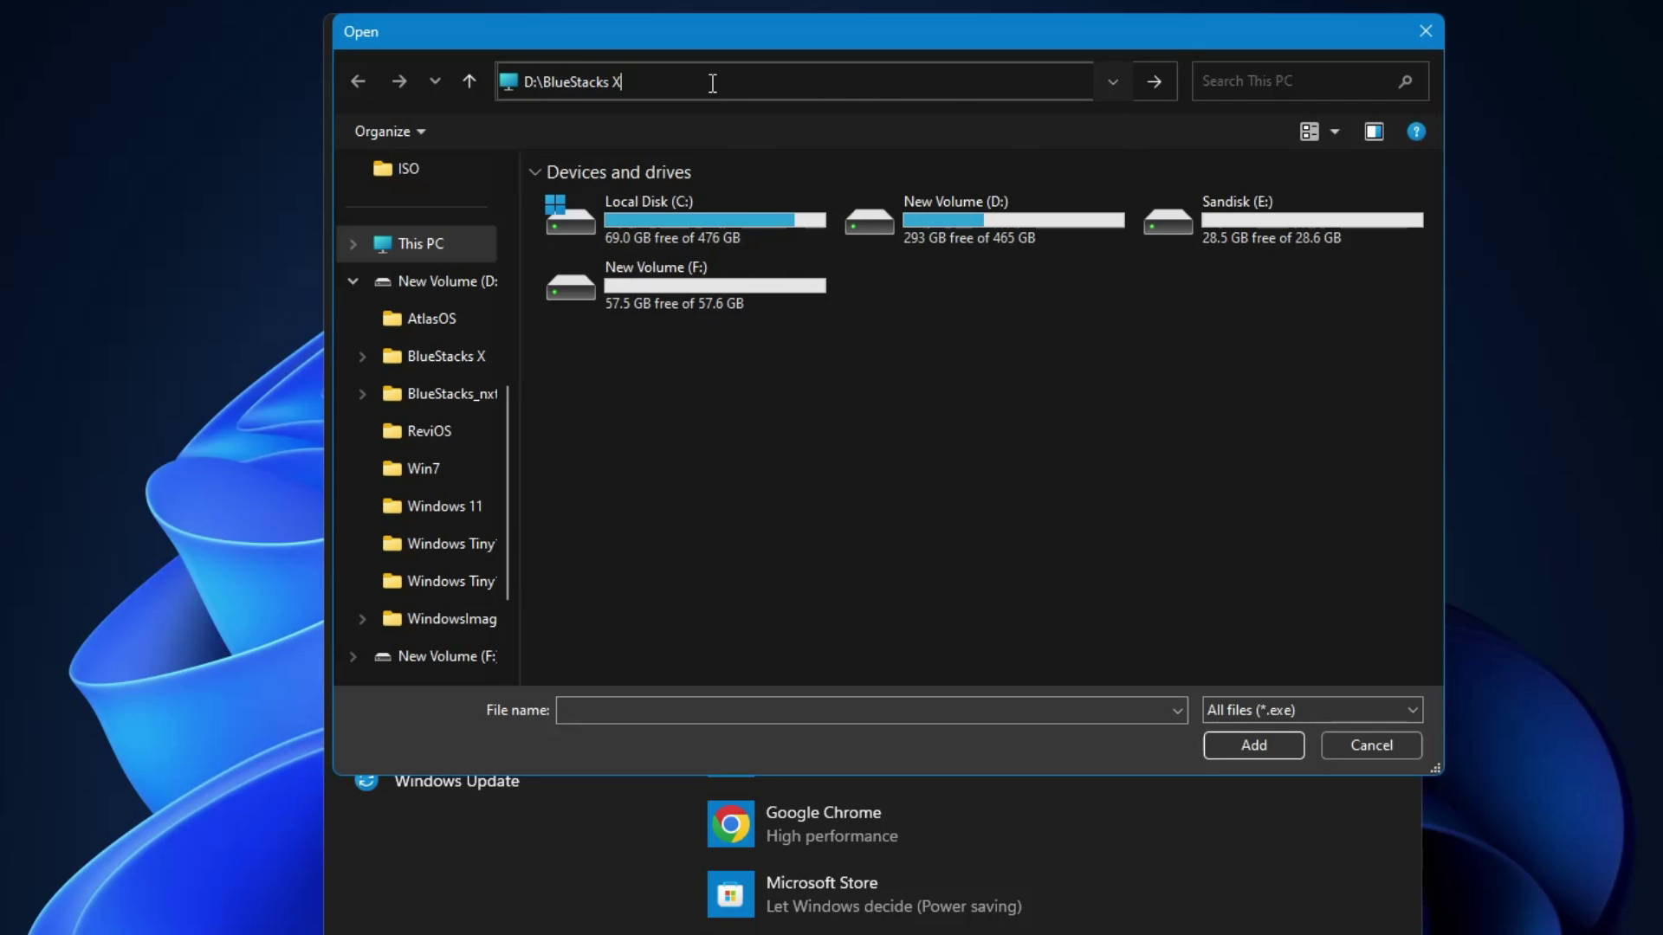
key(Return)
scroll(707, 388, down, 5)
scroll(707, 388, down, 1)
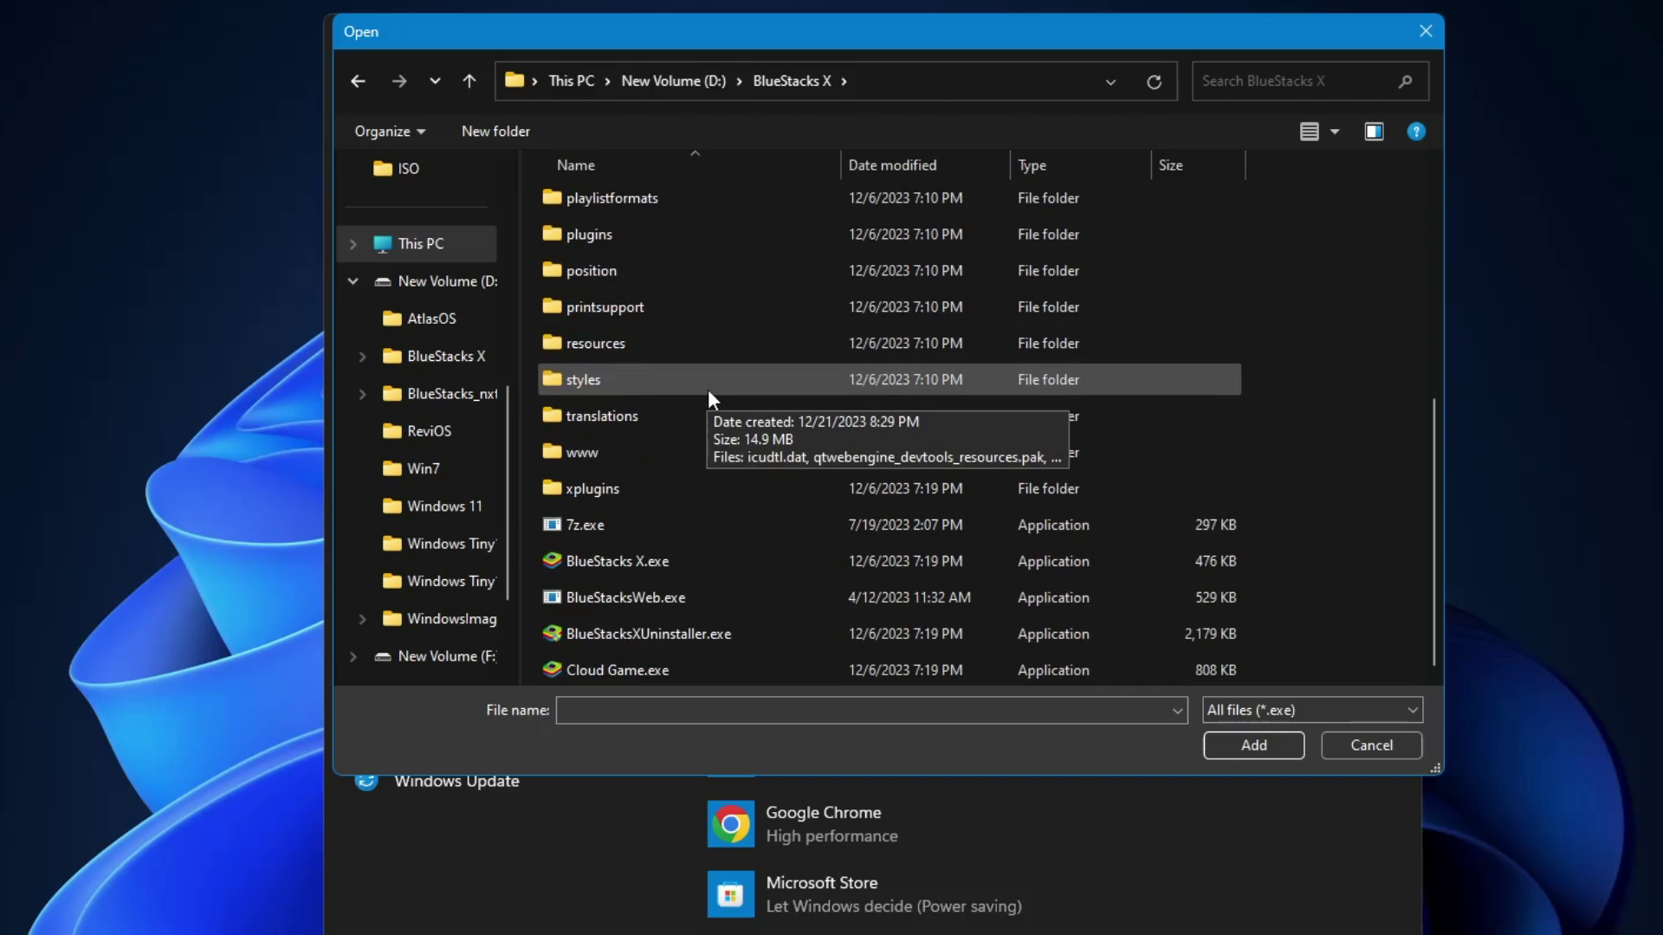
click(636, 570)
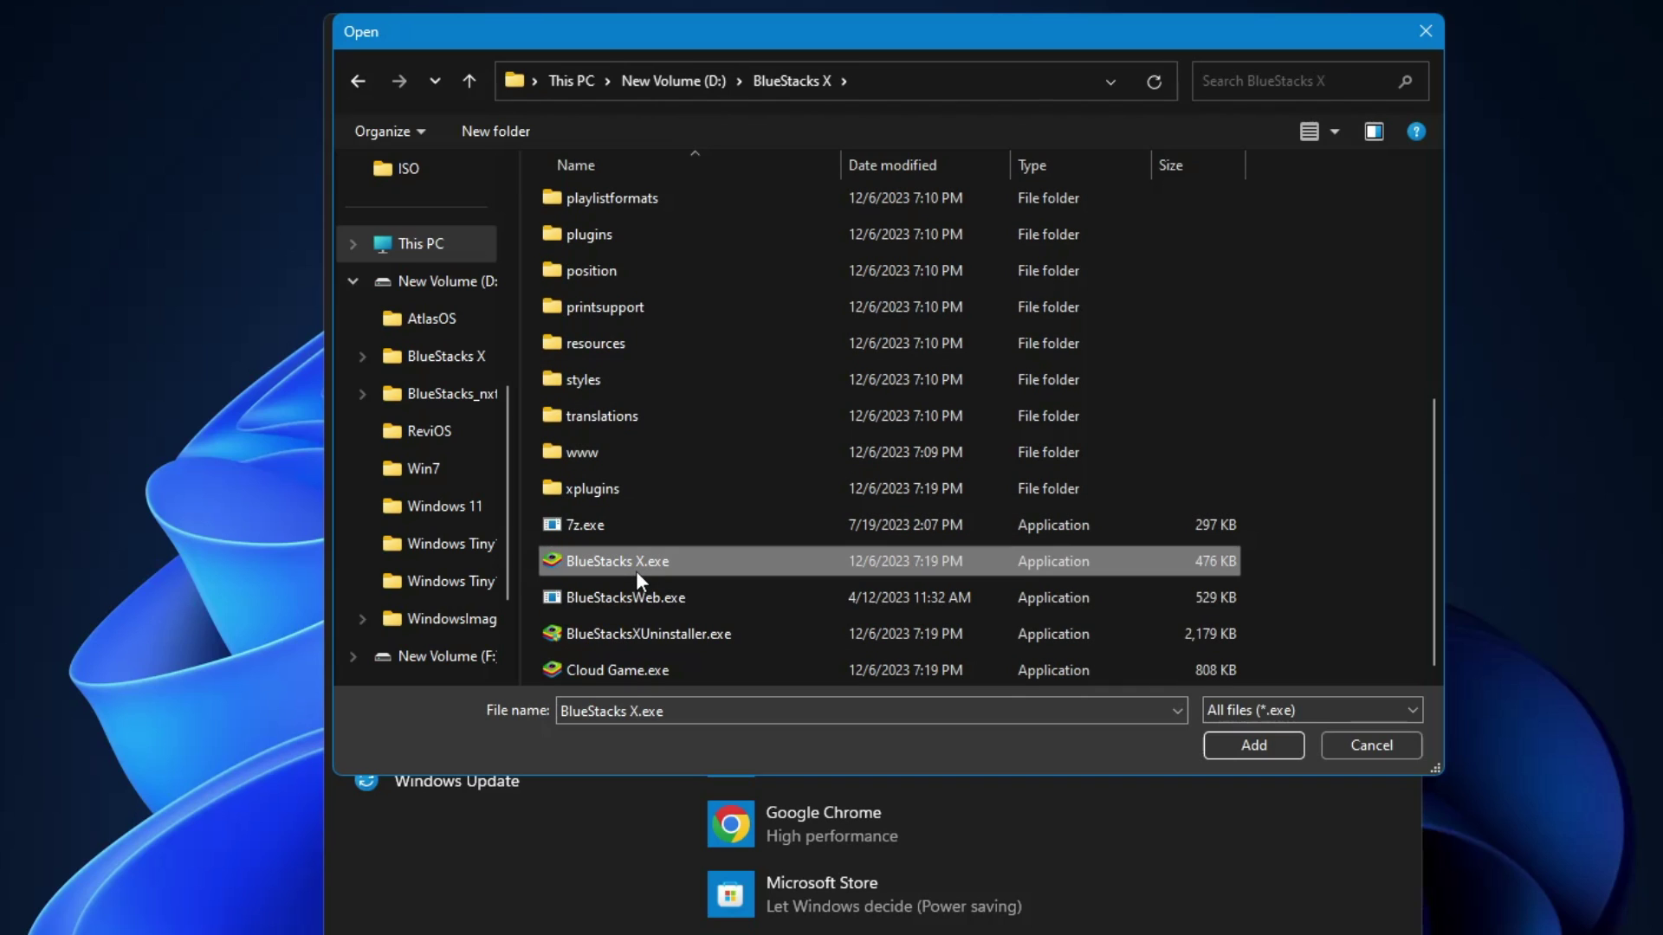
click(1251, 739)
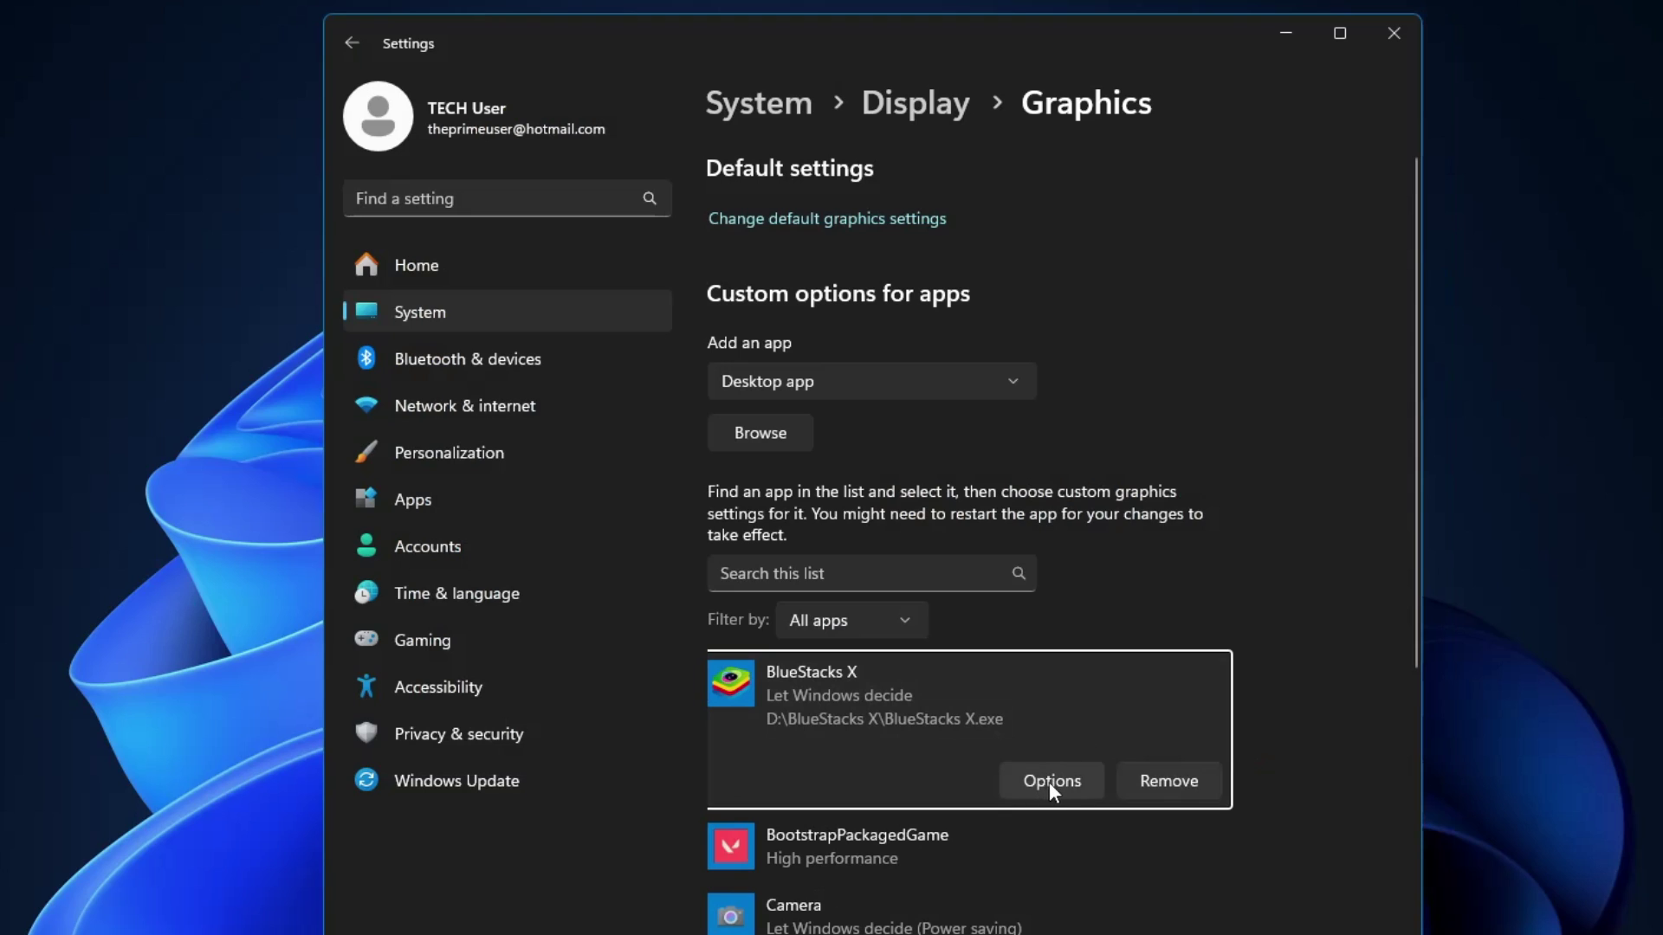
Set BlueStacks X's graphics preference to High performance and save it
scroll(1046, 753, down, 3)
click(1047, 490)
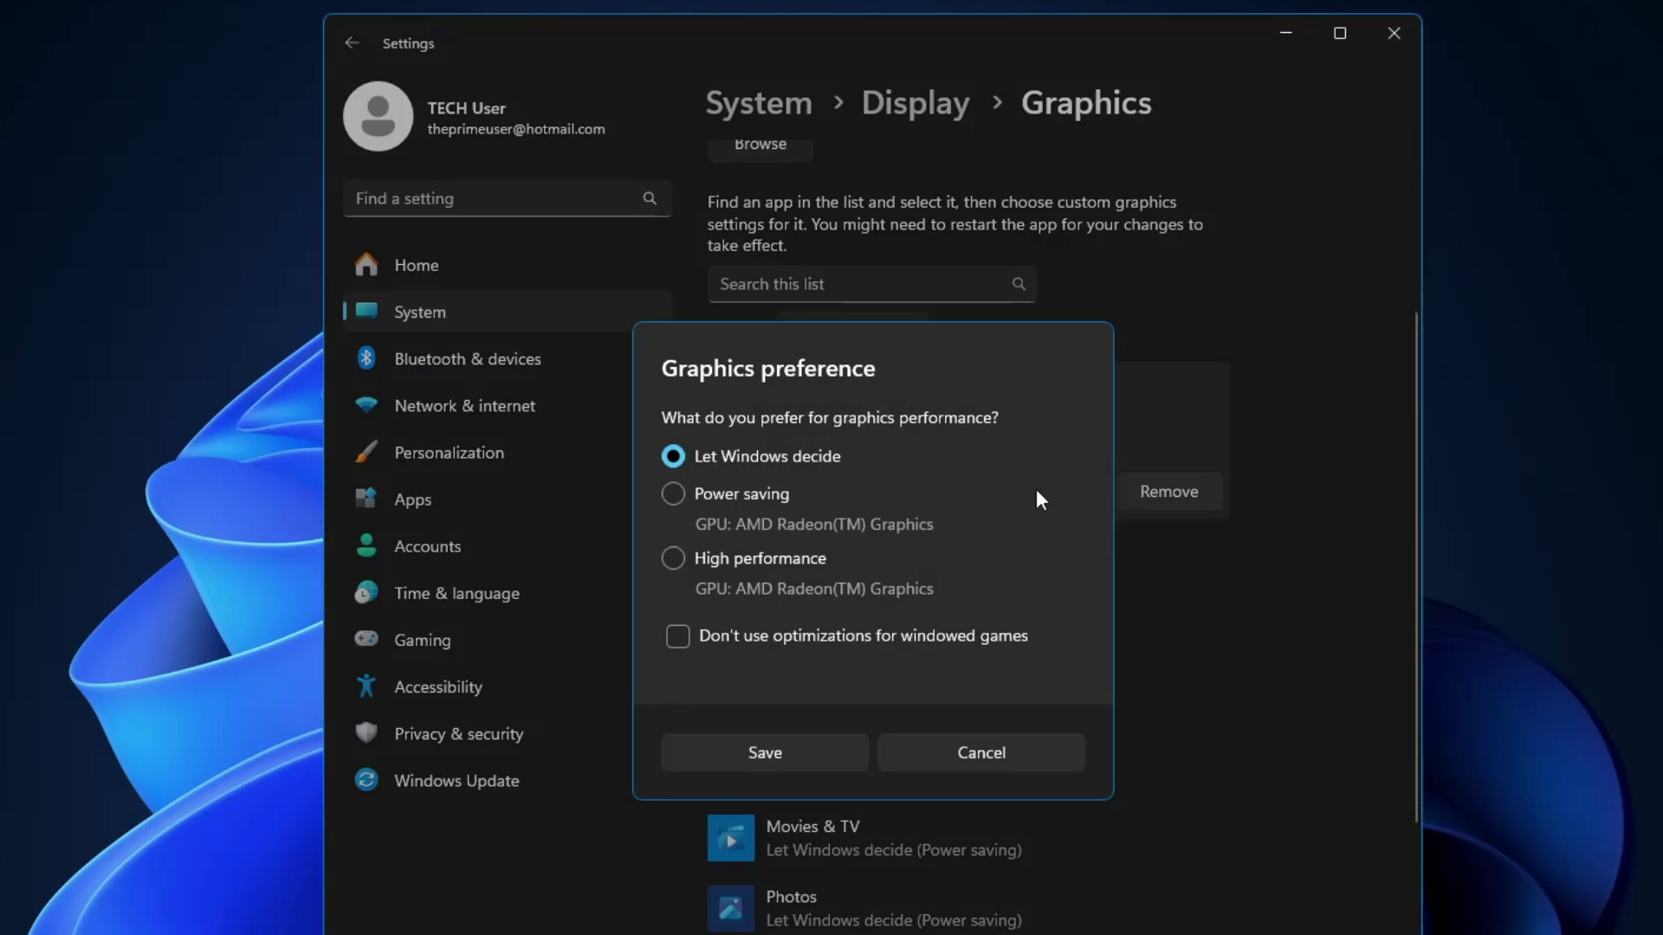
click(674, 559)
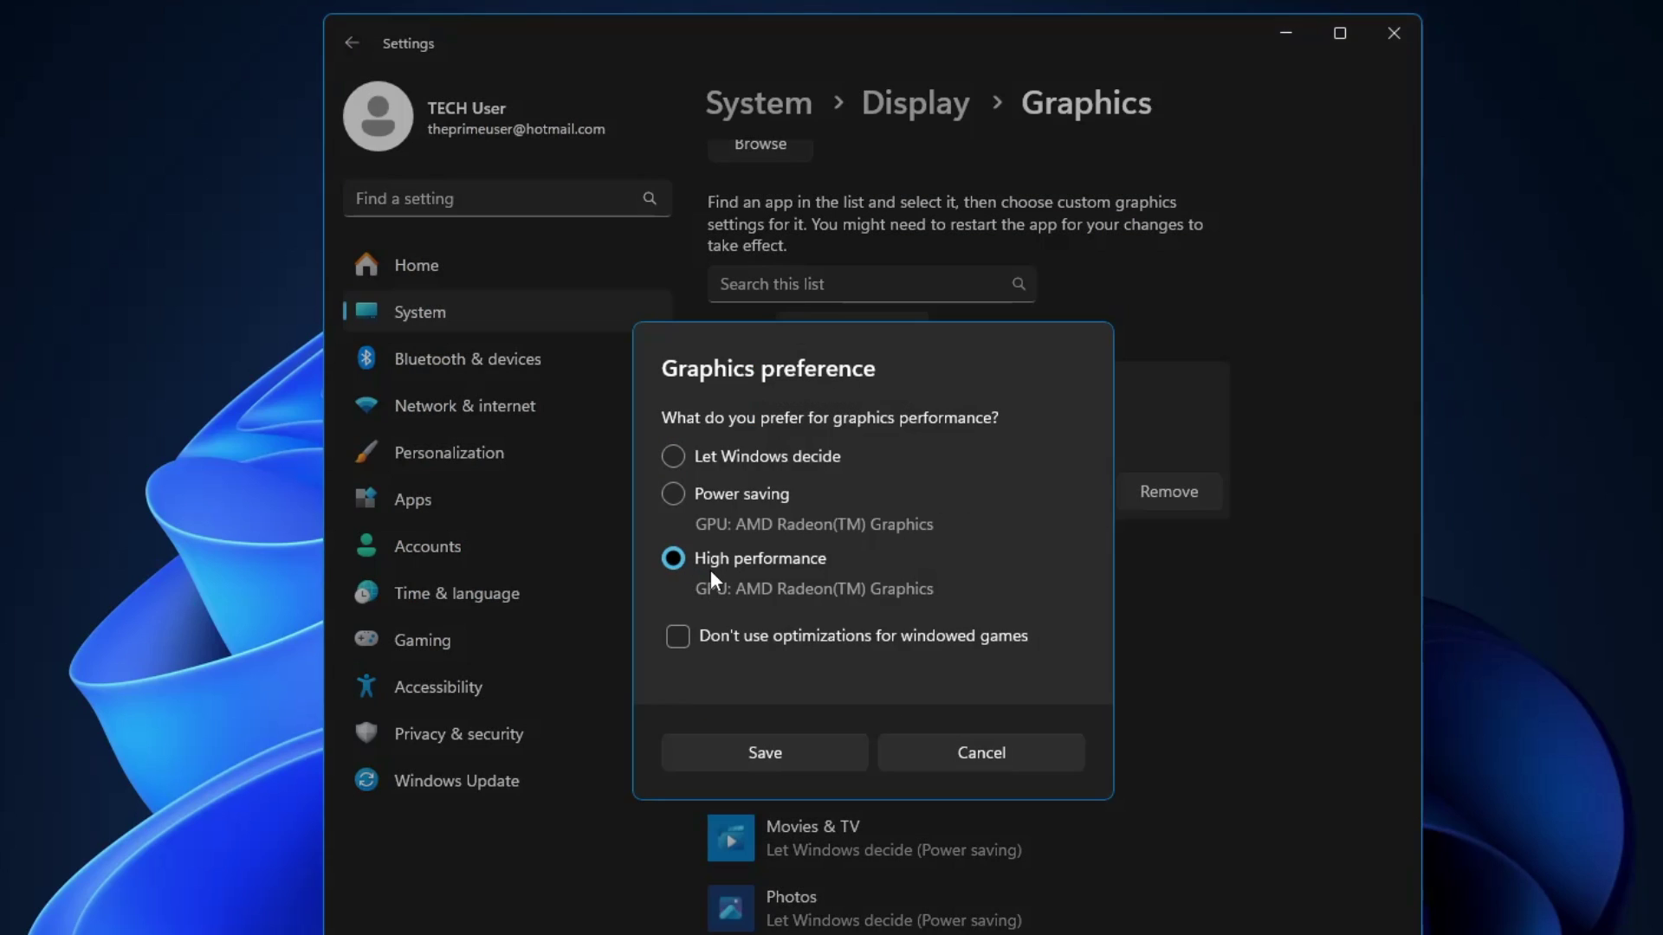
click(793, 761)
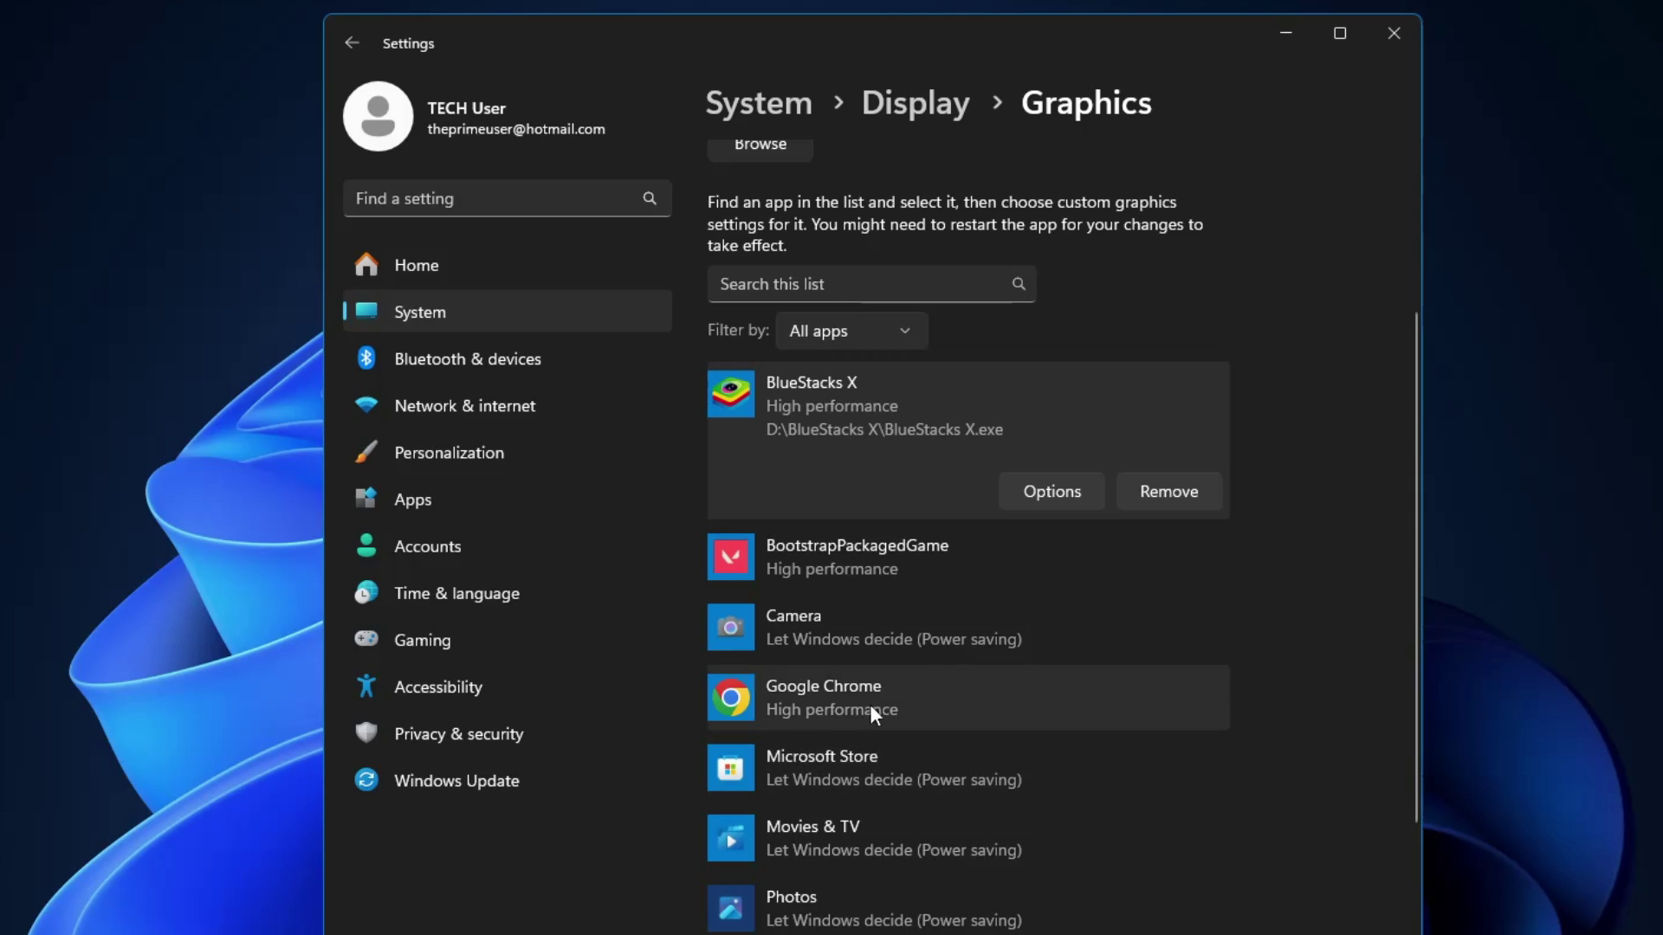